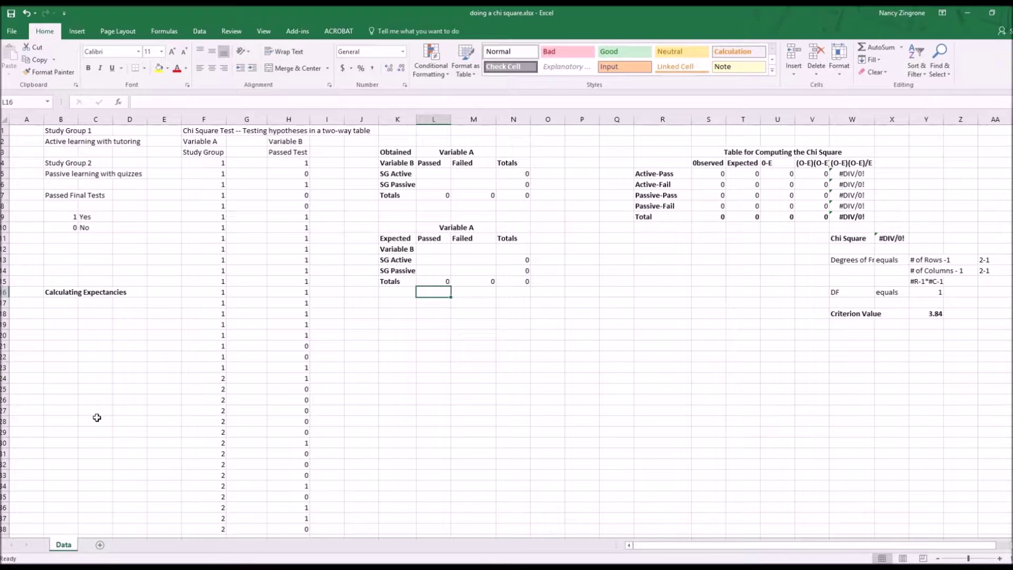
Make the Variable A/B and Study Group/Passed Test headings in F2:H3 bold
{"action": "key", "text": "Left"}
{"action": "key", "text": "Left"}
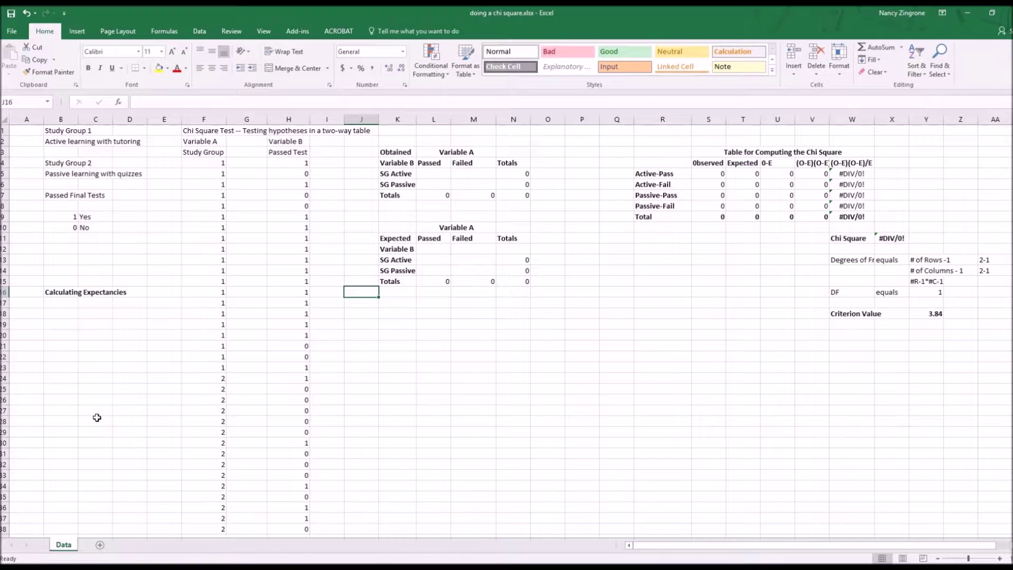
{"action": "key", "text": "Left"}
{"action": "key", "text": "Left"}
{"action": "key", "text": "Left"}
{"action": "key", "text": "Up"}
{"action": "key", "text": "Up"}
{"action": "key", "text": "Up"}
{"action": "key", "text": "Up"}
{"action": "key", "text": "Up"}
{"action": "key", "text": "Up"}
{"action": "key", "text": "Up"}
{"action": "key", "text": "Up"}
{"action": "key", "text": "Up"}
{"action": "key", "text": "Up"}
{"action": "key", "text": "Up"}
{"action": "key", "text": "Up"}
{"action": "key", "text": "Up"}
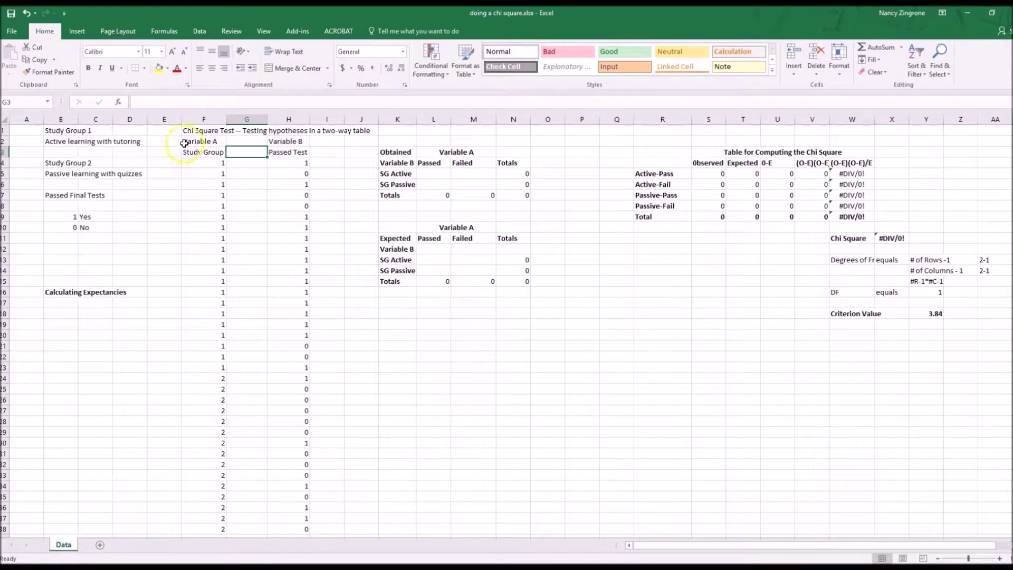
{"action": "left_click_drag", "start_coordinate": [194, 141], "coordinate": [203, 152]}
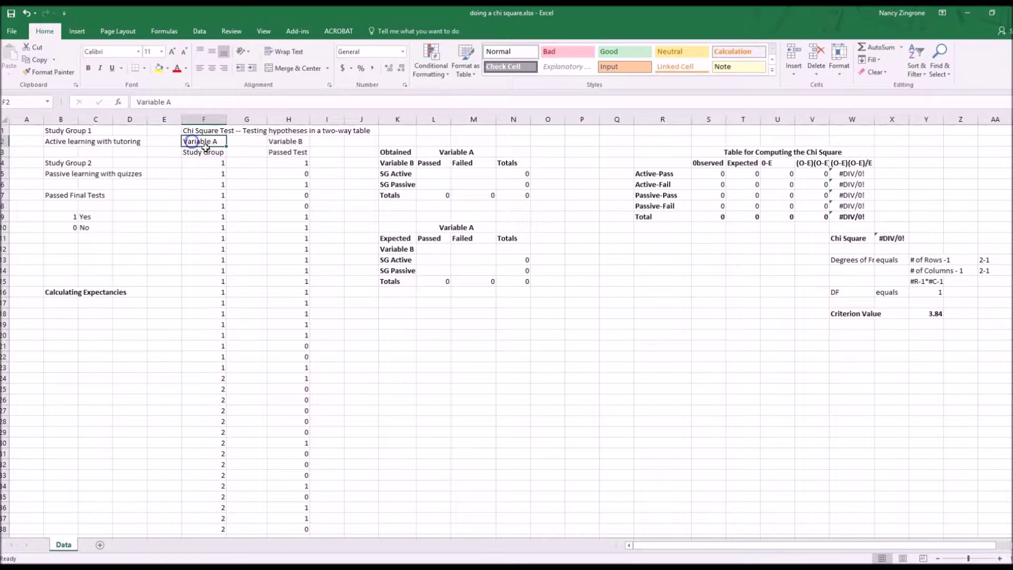
{"action": "left_click_drag", "start_coordinate": [254, 182], "coordinate": [285, 153]}
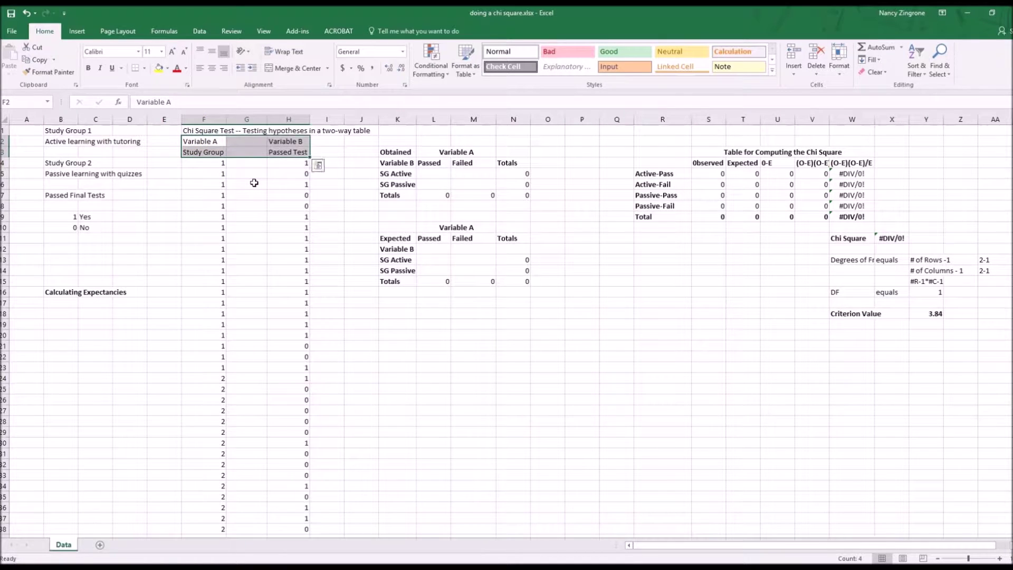
{"action": "left_click", "coordinate": [88, 68]}
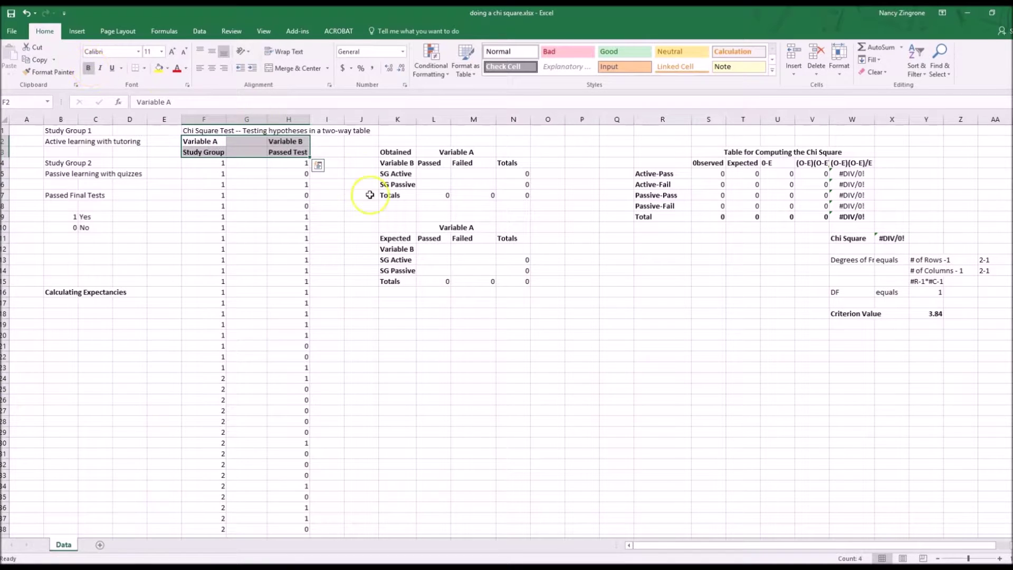
Make the chi-square test title in F1 bold
{"action": "left_click_drag", "start_coordinate": [199, 131], "coordinate": [364, 132]}
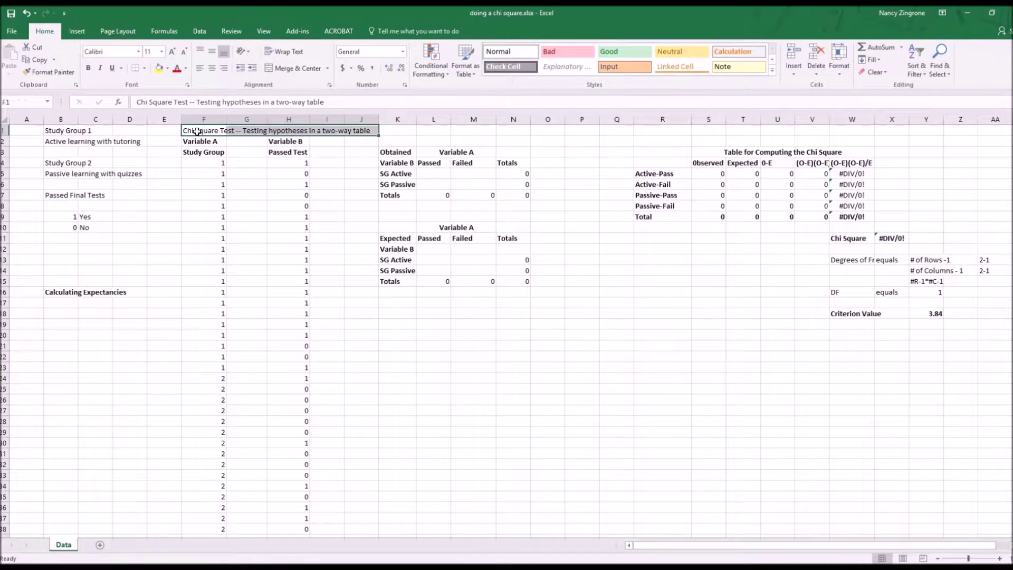
{"action": "left_click", "coordinate": [88, 67]}
{"action": "left_click", "coordinate": [172, 226]}
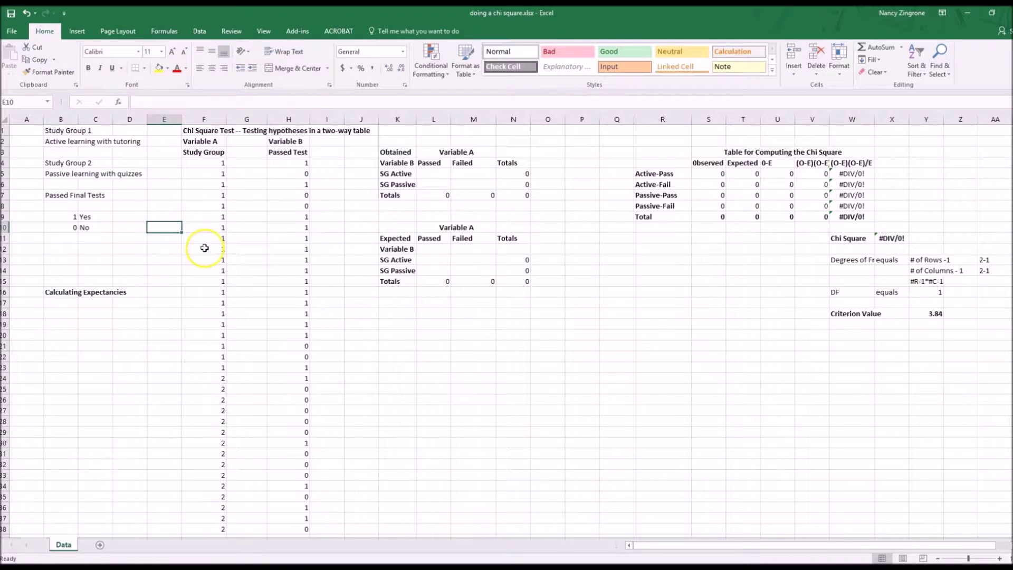
{"action": "left_click", "coordinate": [20, 132]}
{"action": "left_click", "coordinate": [18, 162]}
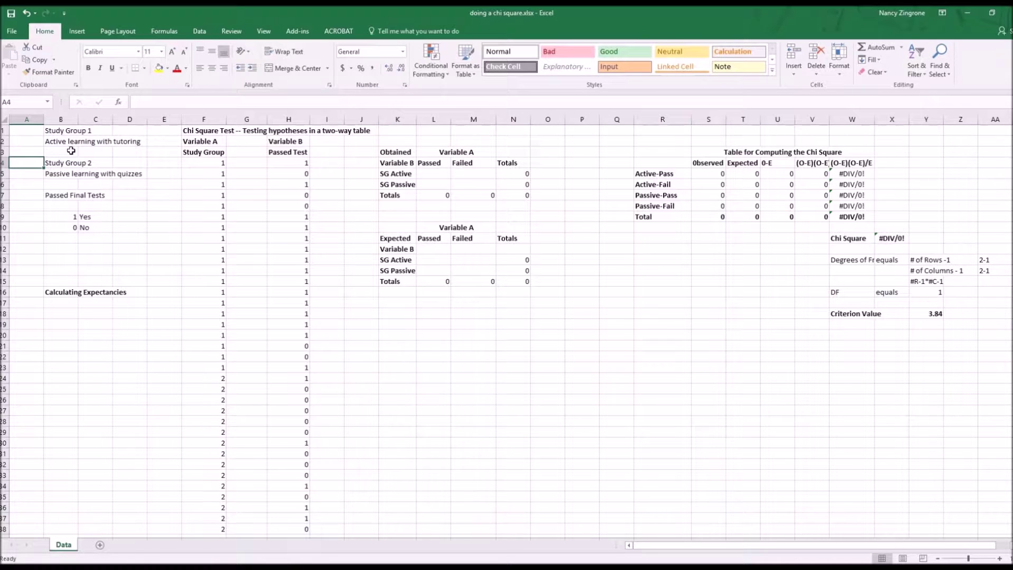
{"action": "left_click", "coordinate": [70, 151]}
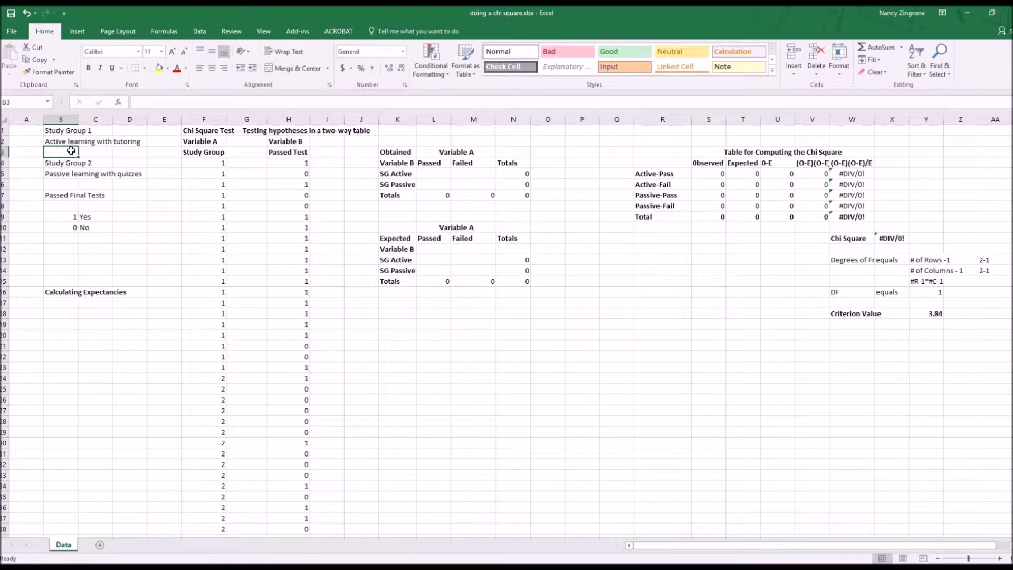
{"action": "left_click", "coordinate": [47, 184]}
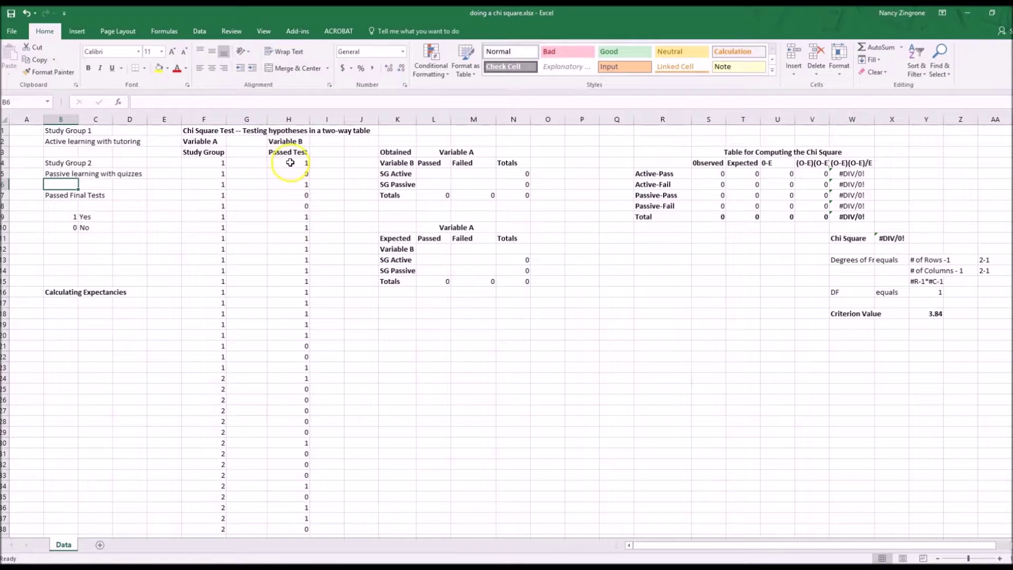
{"action": "left_click", "coordinate": [427, 176]}
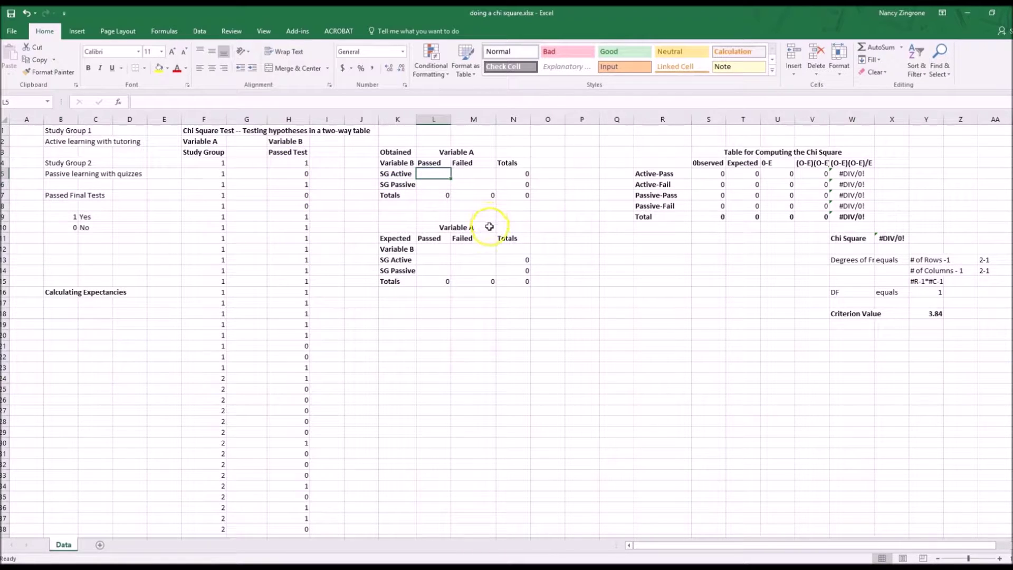
Enter 15 passed in L5 and 5 failed in M5 for SG Active
{"action": "type", "text": "15"}
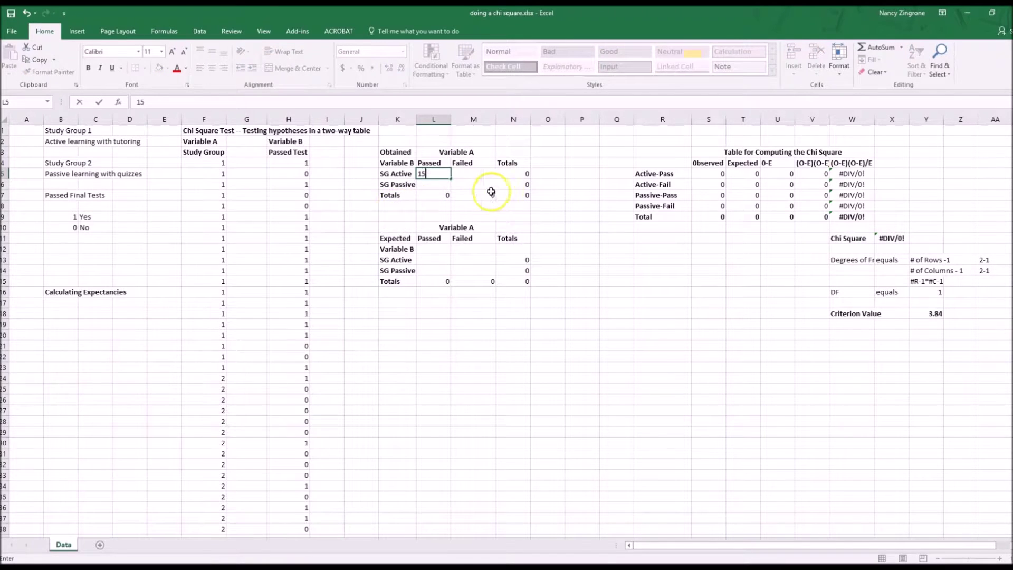
{"action": "left_click", "coordinate": [370, 343]}
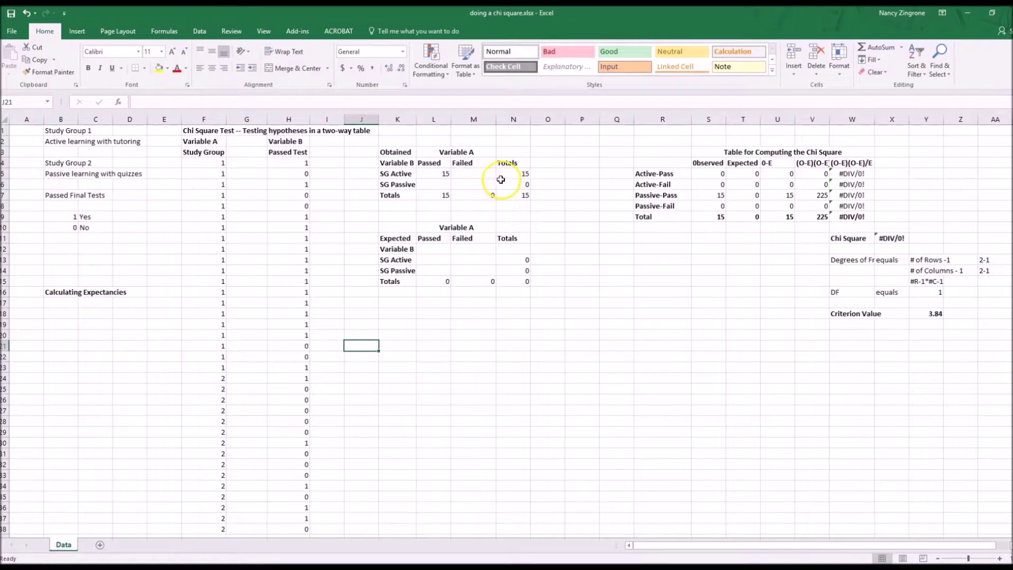
{"action": "left_click", "coordinate": [477, 172]}
{"action": "type", "text": "5"}
{"action": "left_click", "coordinate": [430, 184]}
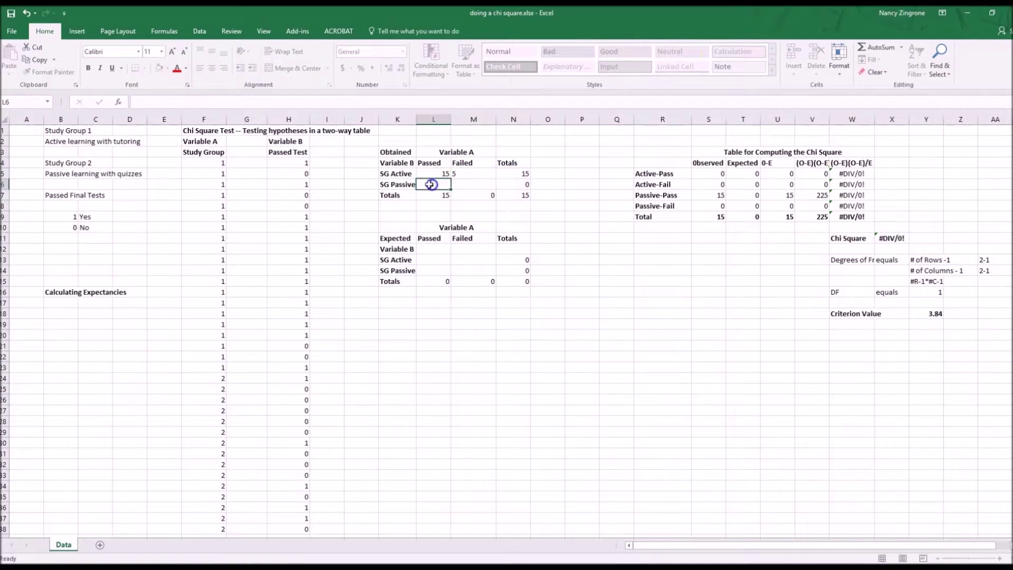
{"action": "key", "text": "Down"}
{"action": "key", "text": "Down"}
{"action": "key", "text": "Down"}
{"action": "key", "text": "Down"}
{"action": "key", "text": "Down"}
{"action": "key", "text": "Down"}
{"action": "key", "text": "Down"}
{"action": "key", "text": "Down"}
{"action": "key", "text": "Down"}
{"action": "key", "text": "Down"}
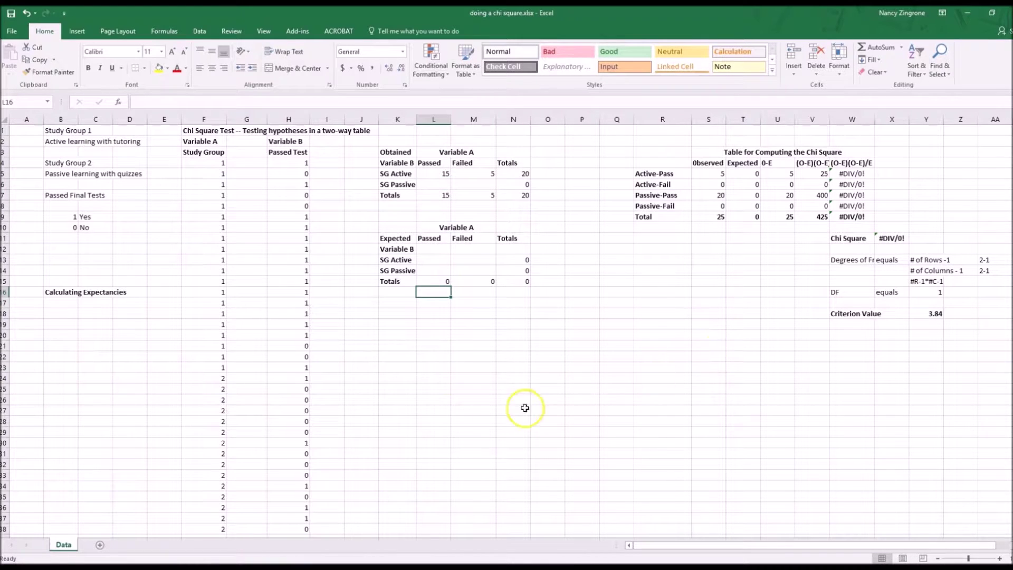
{"action": "left_click", "coordinate": [334, 475]}
Enter =COUNTIF(H24:H43,1) in G44 to count Study Group 2 passes, giving 5
{"action": "key", "text": "Down"}
{"action": "key", "text": "Down"}
{"action": "key", "text": "Down"}
{"action": "key", "text": "Down"}
{"action": "key", "text": "Down"}
{"action": "key", "text": "Down"}
{"action": "key", "text": "Down"}
{"action": "key", "text": "Down"}
{"action": "key", "text": "Down"}
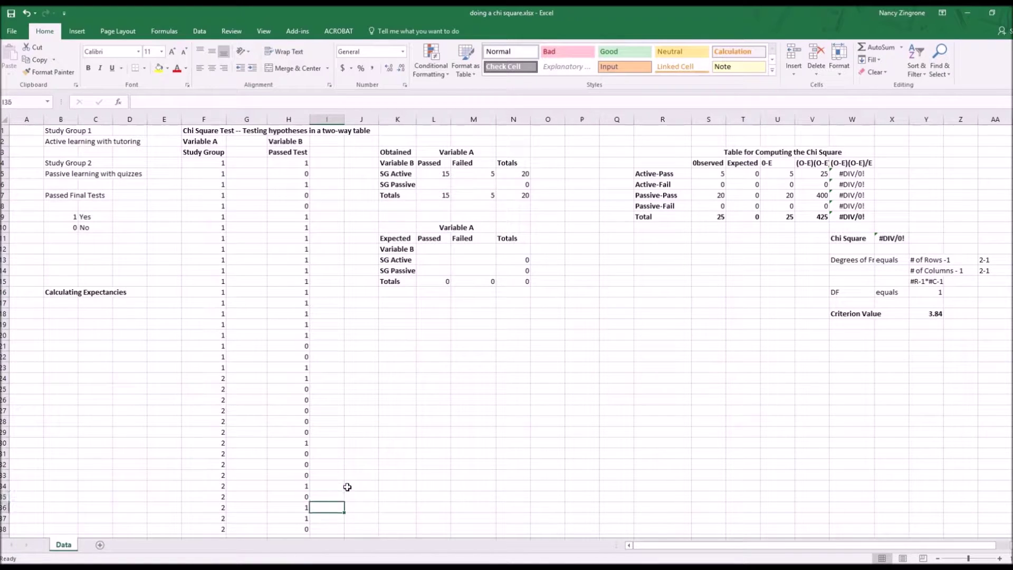
{"action": "key", "text": "Down"}
{"action": "key", "text": "Down"}
{"action": "key", "text": "Down"}
{"action": "key", "text": "Down"}
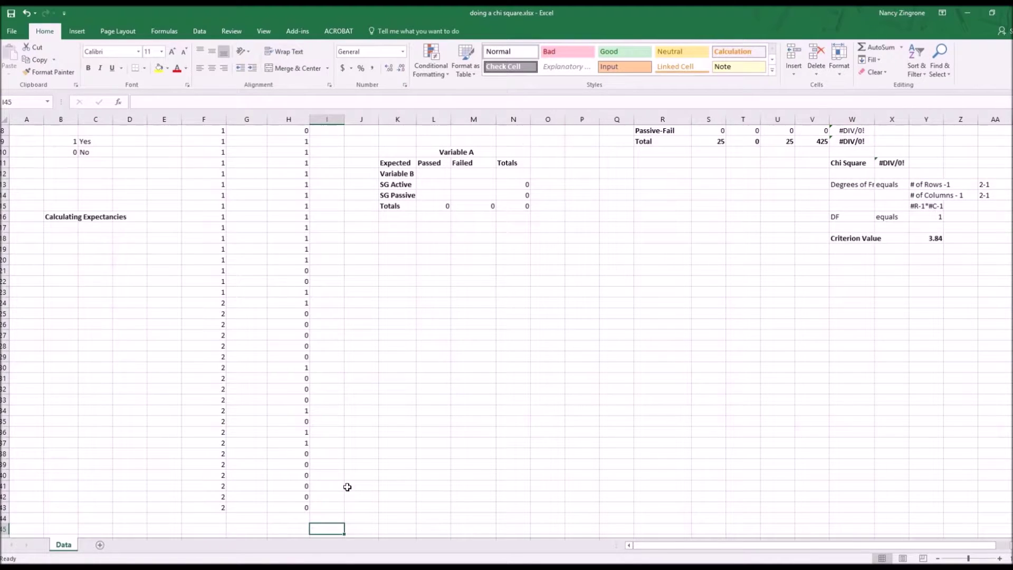
{"action": "key", "text": "Up"}
{"action": "key", "text": "Up"}
{"action": "key", "text": "Left"}
{"action": "key", "text": "Left"}
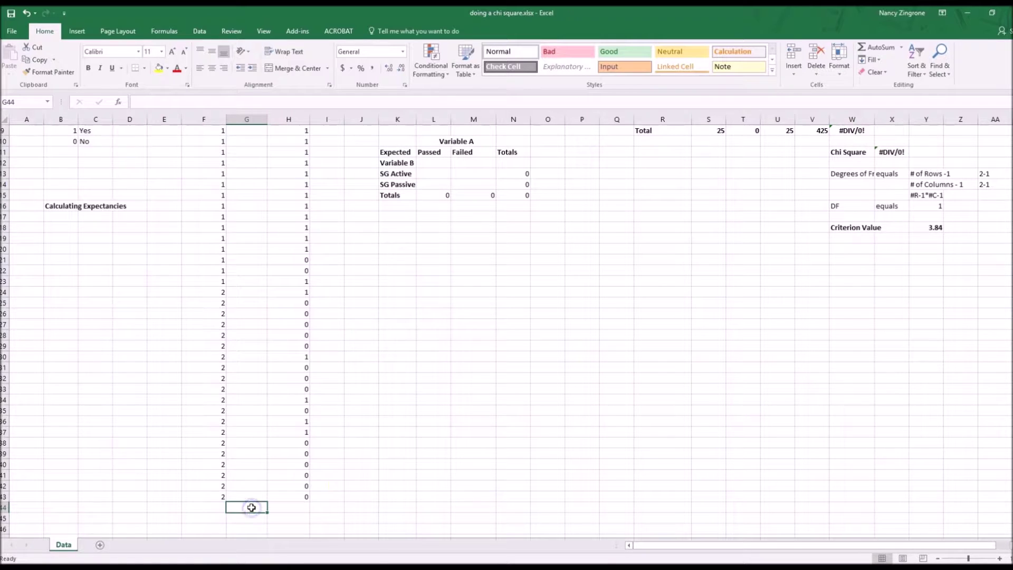
{"action": "type", "text": "="}
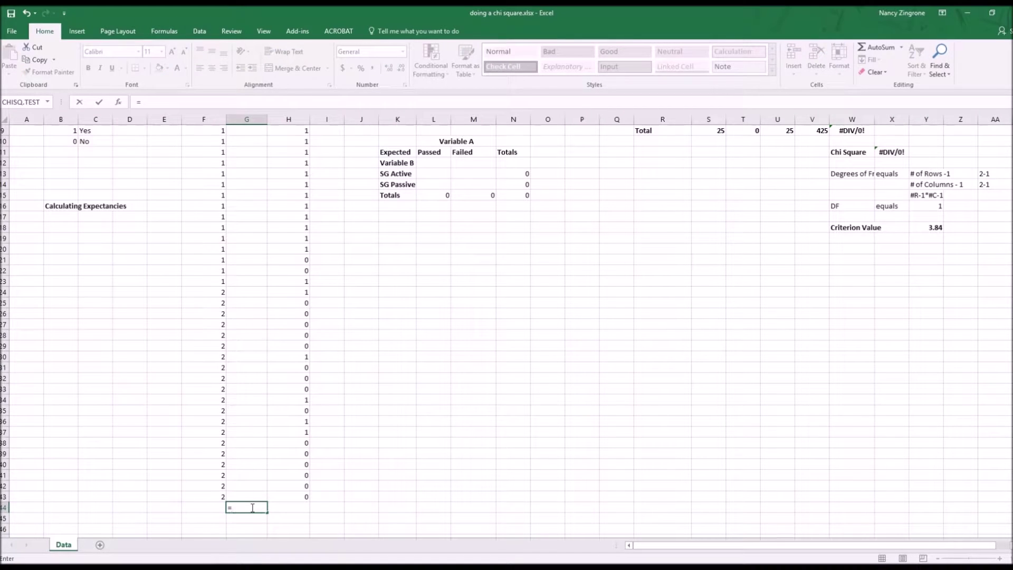
{"action": "type", "text": "countif"}
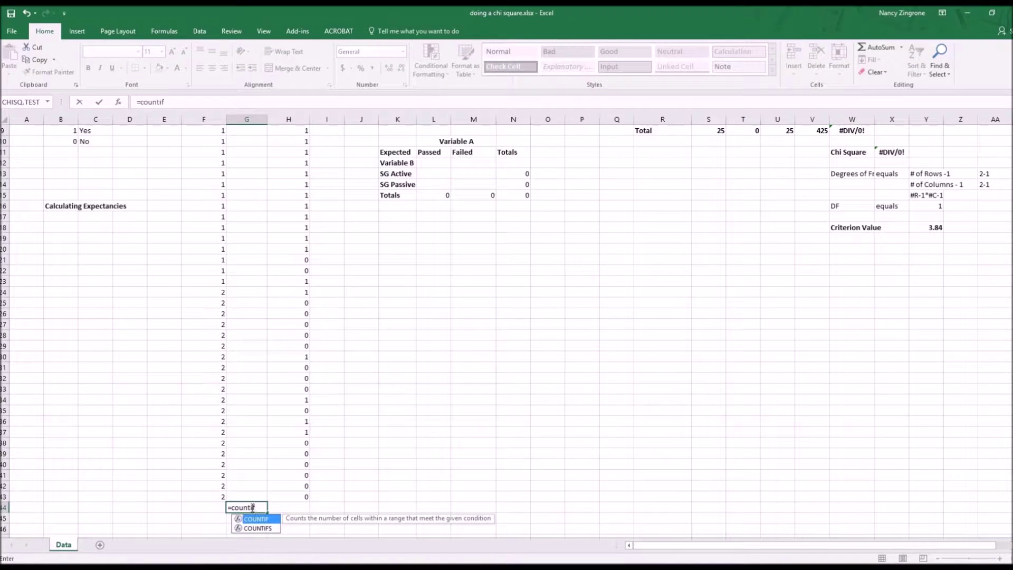
{"action": "type", "text": "("}
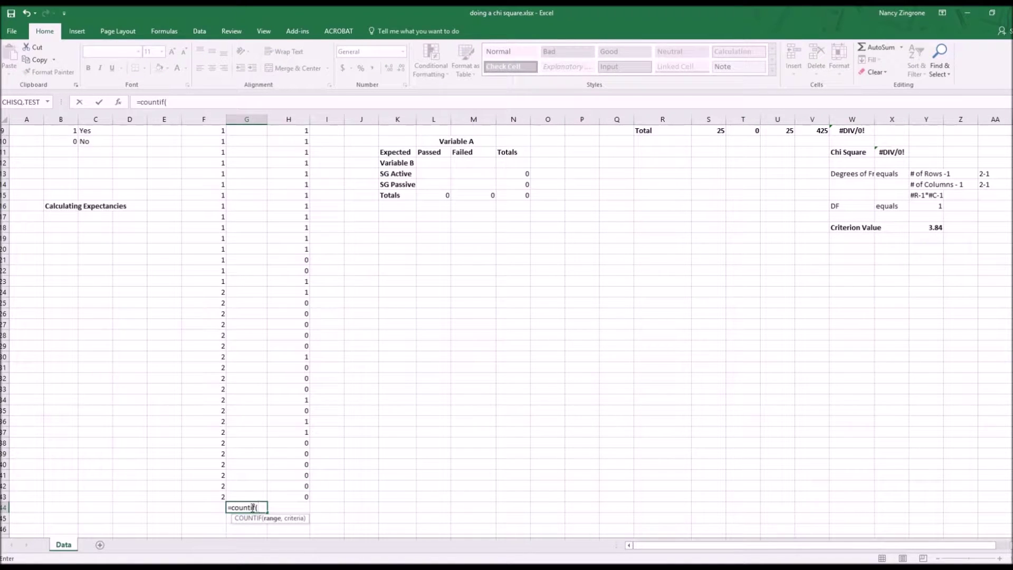
{"action": "type", "text": "h24"}
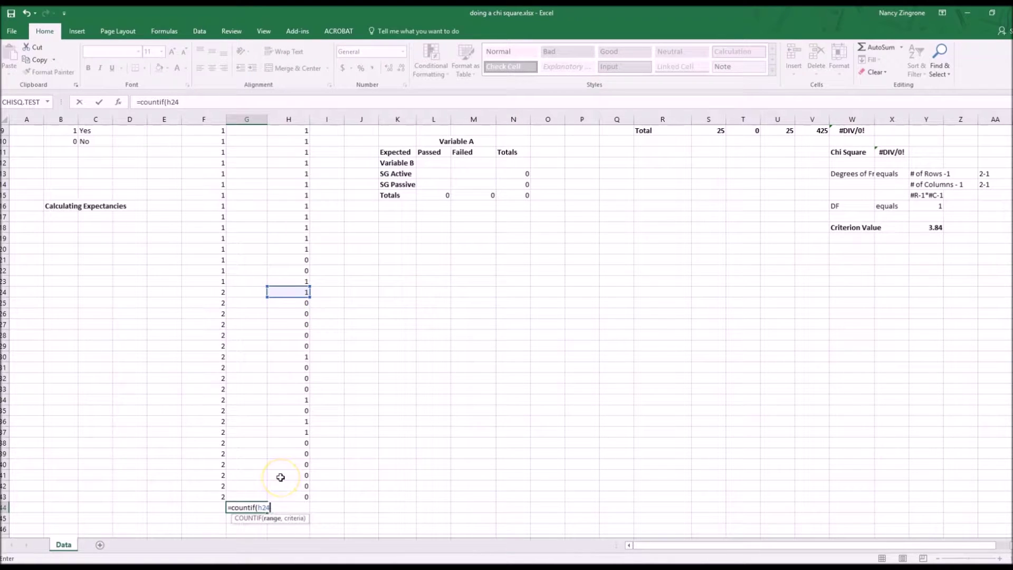
{"action": "type", "text": ".h43"}
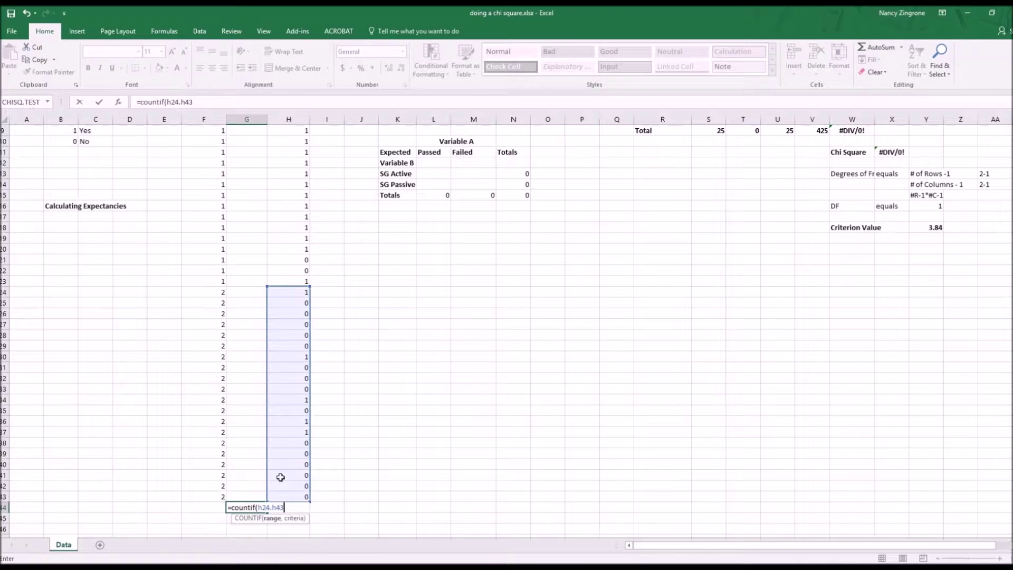
{"action": "type", "text": ",1"}
{"action": "type", "text": ")"}
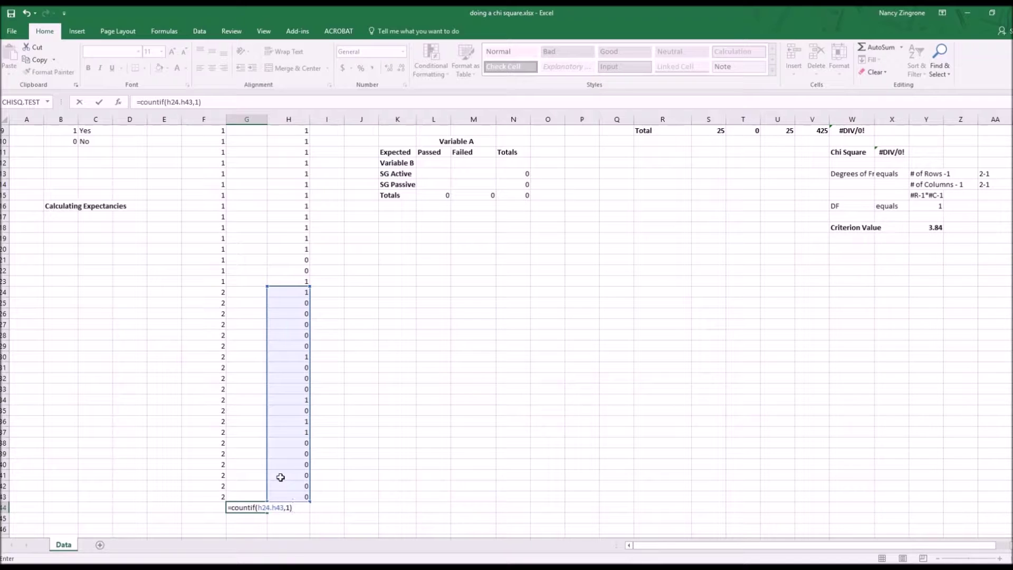
{"action": "key", "text": "Return"}
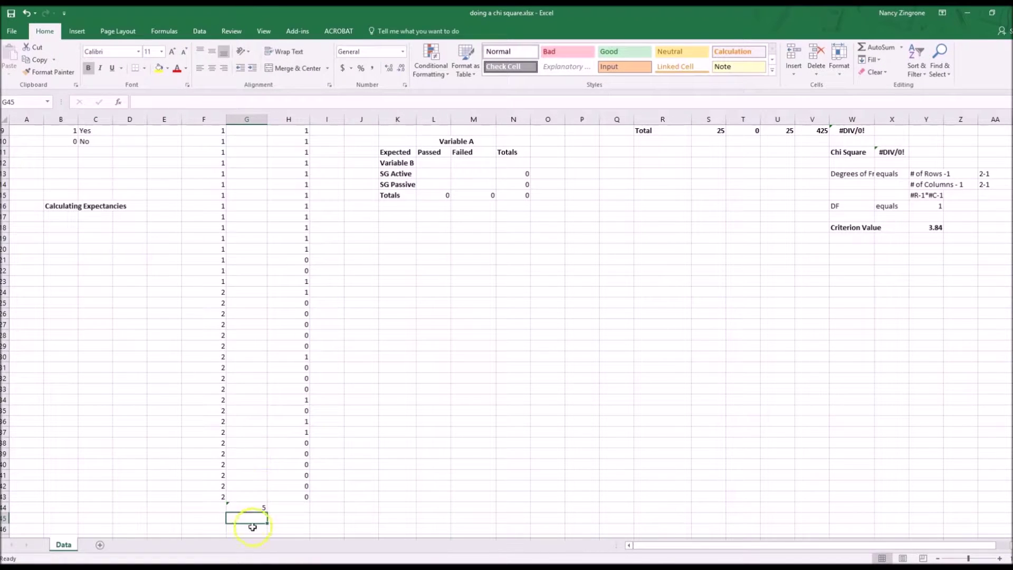
{"action": "left_click", "coordinate": [252, 507]}
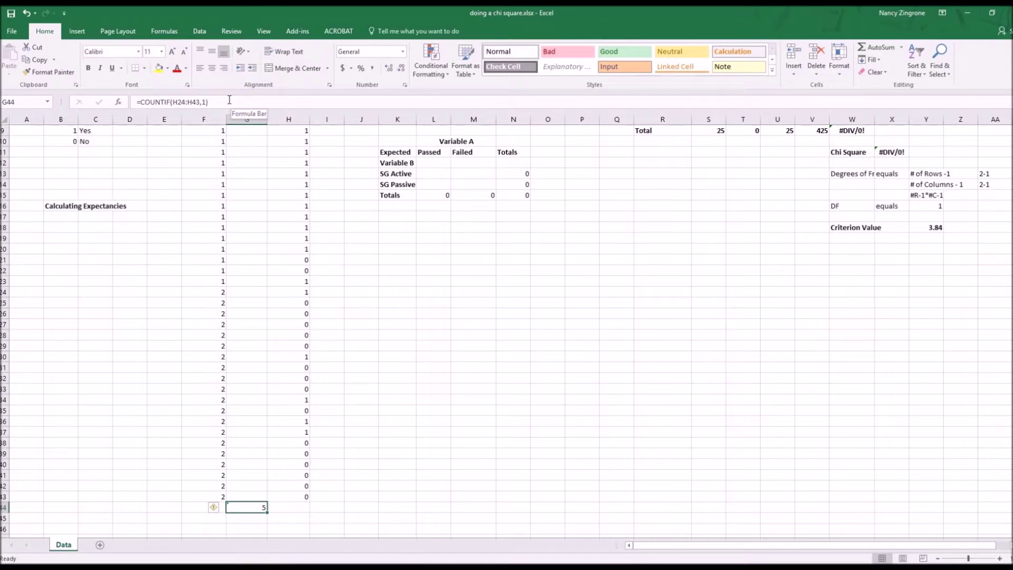
Label the pass count 'Passive/Passed' in bold beside it
{"action": "left_click", "coordinate": [325, 508]}
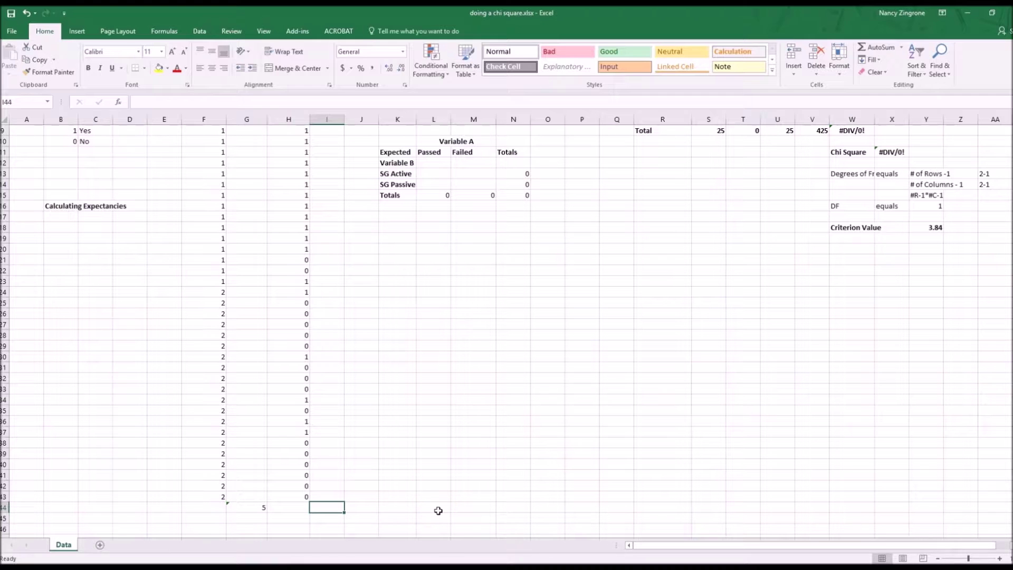
{"action": "type", "text": "Passive/"}
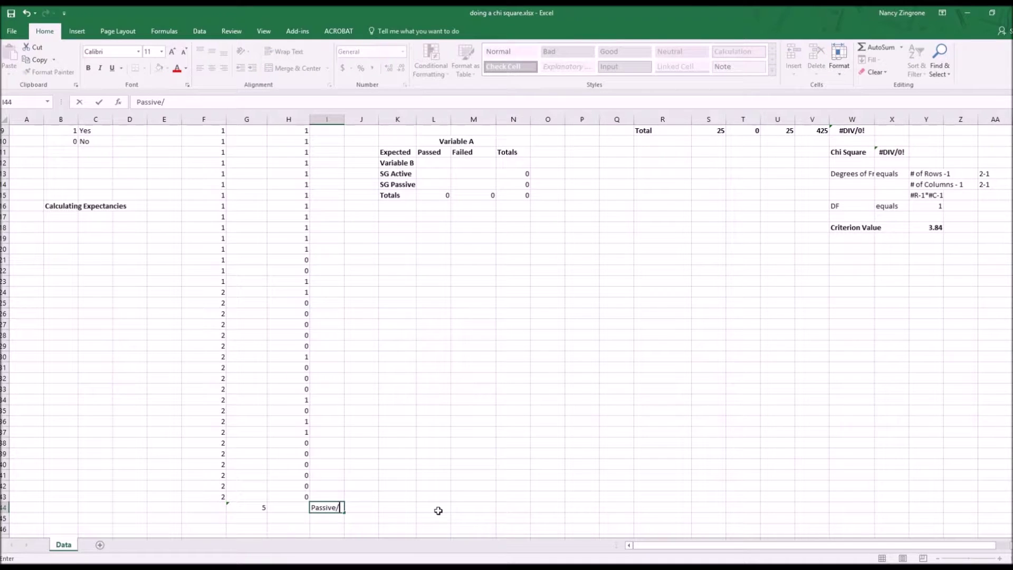
{"action": "type", "text": "Passed"}
{"action": "key", "text": "ctrl+Return"}
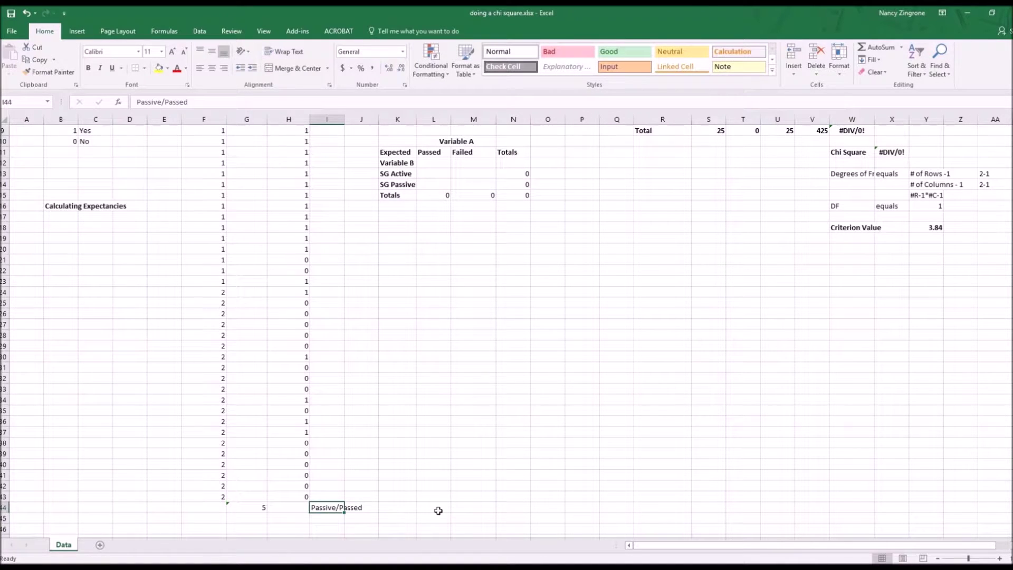
{"action": "left_click", "coordinate": [88, 67]}
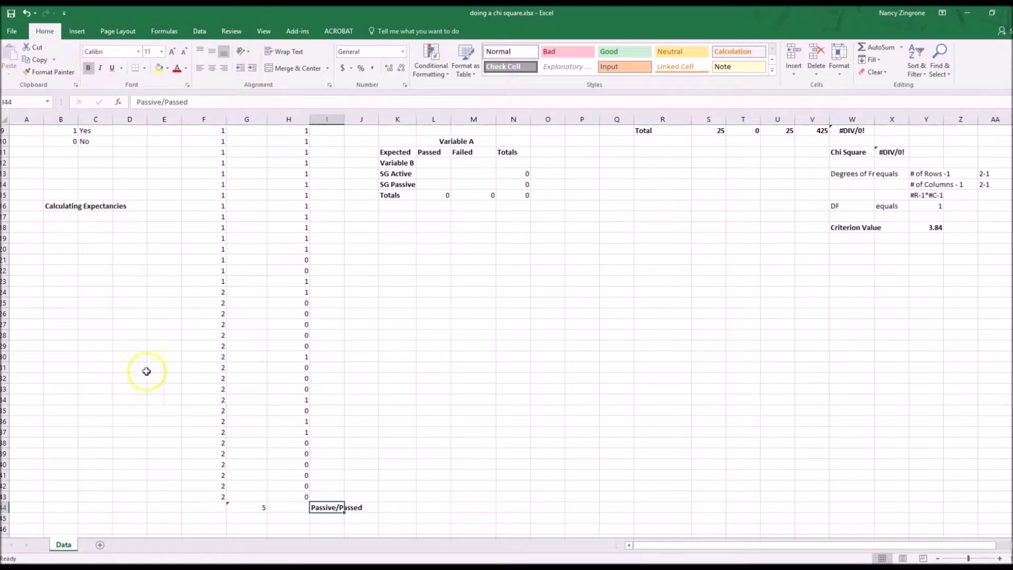
Enter a COUNTIF of zeros over H24:H43 in G45, giving 15 failures
{"action": "left_click", "coordinate": [245, 506]}
{"action": "left_click", "coordinate": [237, 521]}
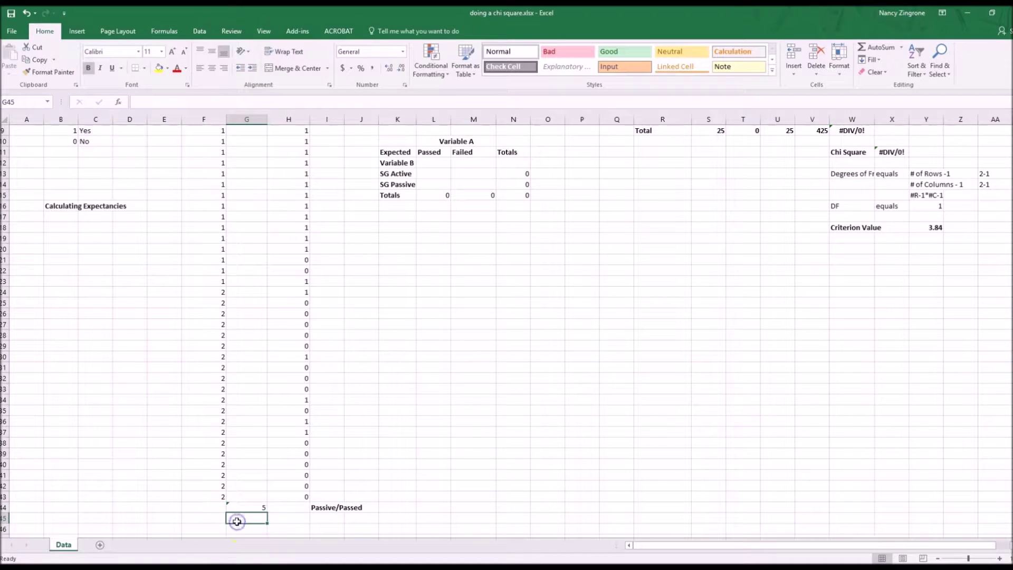
{"action": "type", "text": "="}
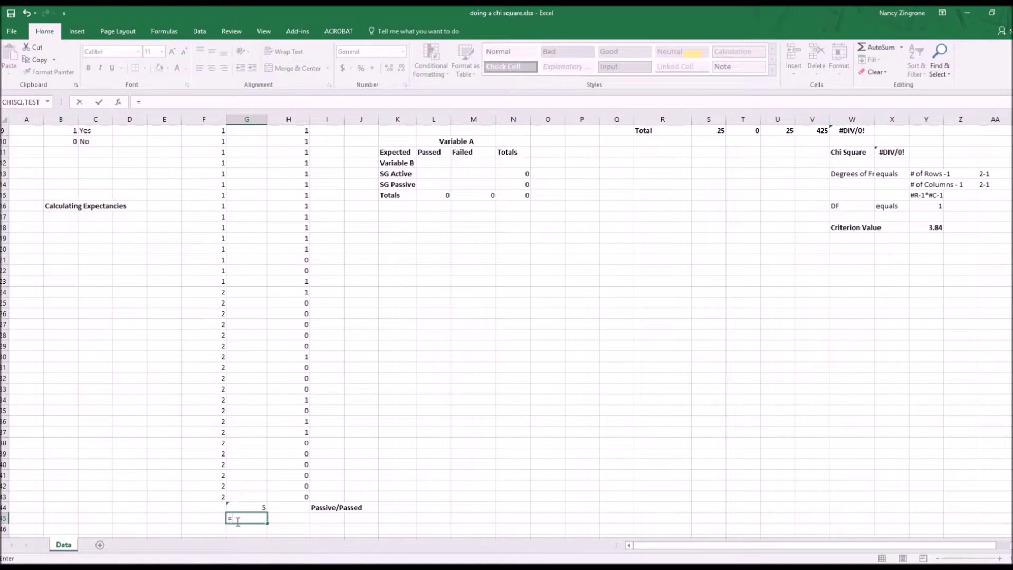
{"action": "type", "text": "countif"}
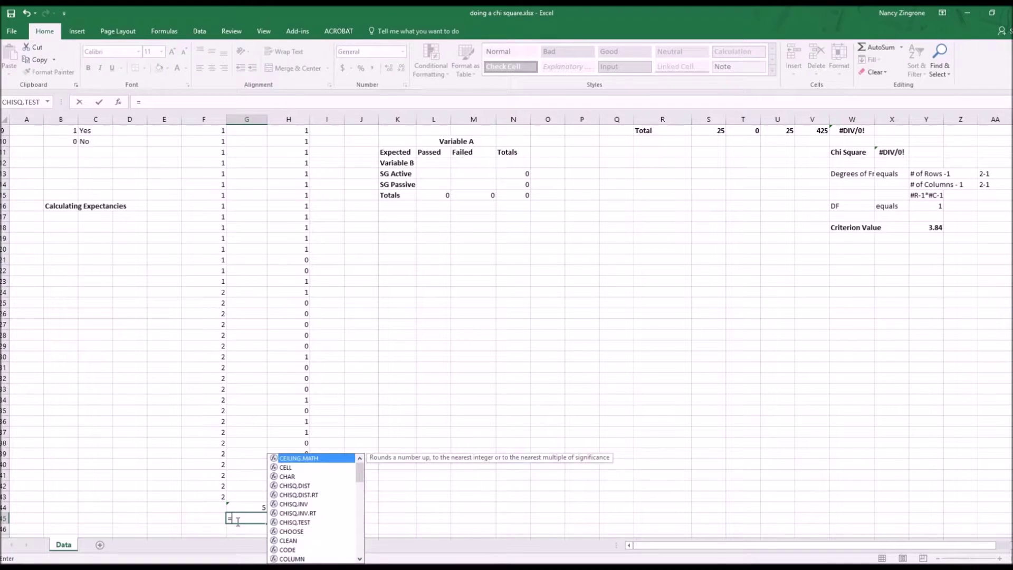
{"action": "type", "text": "(h24,"}
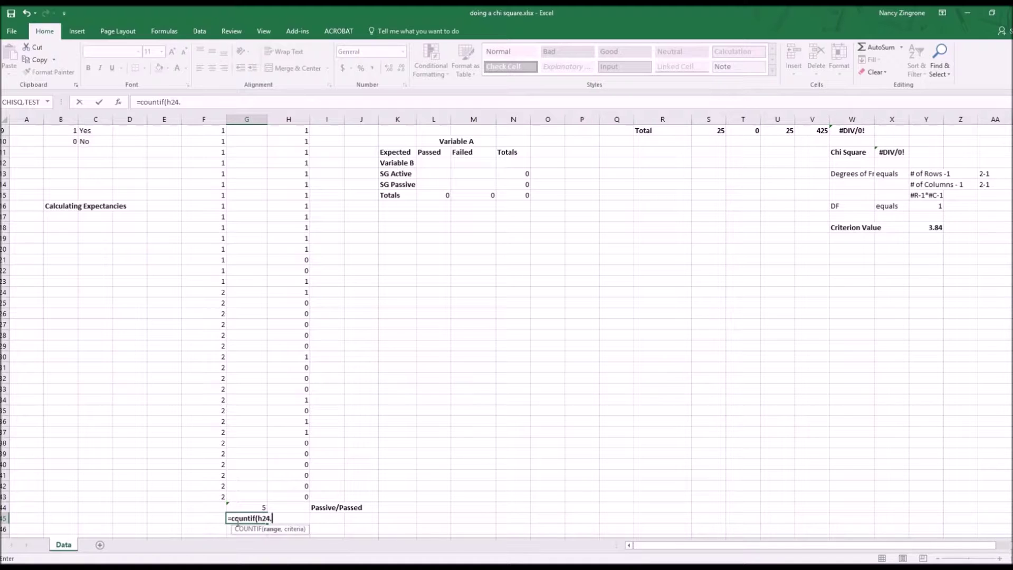
{"action": "type", "text": "h43"}
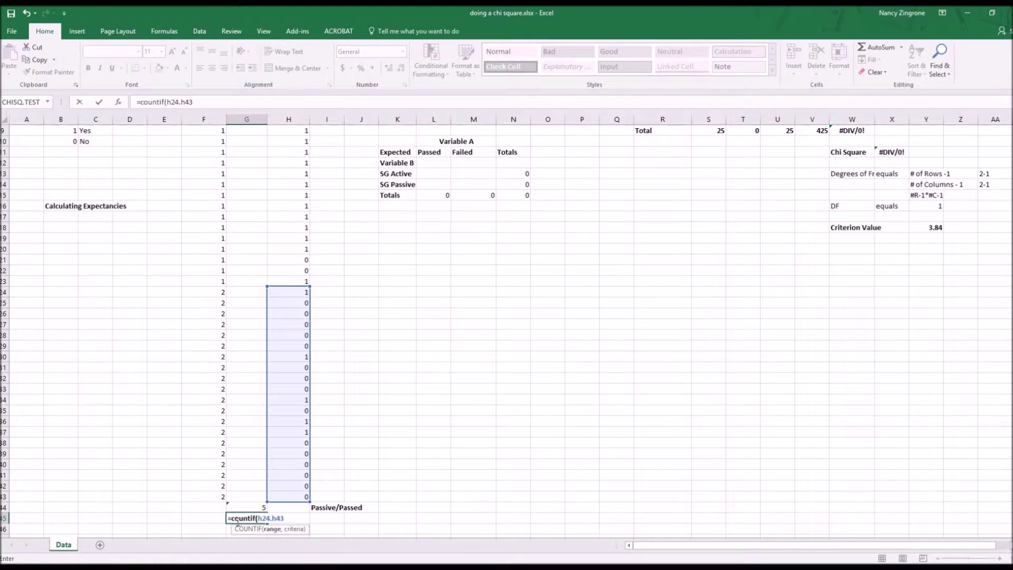
{"action": "type", "text": ",0)"}
{"action": "key", "text": "Return"}
Label the failure count 'Passive/Failed' in I45
{"action": "left_click", "coordinate": [237, 519]}
{"action": "key", "text": "Right"}
{"action": "key", "text": "Right"}
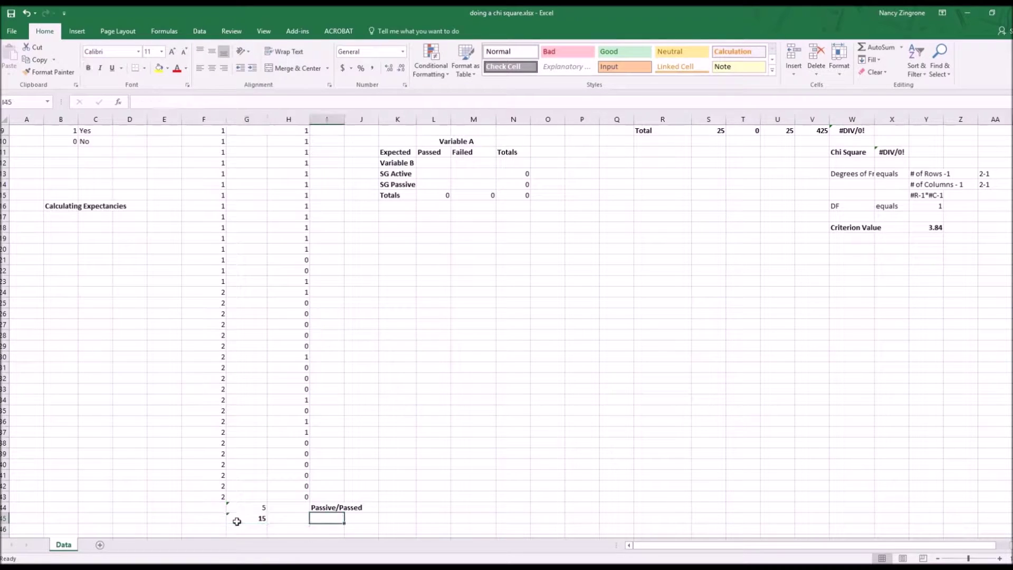
{"action": "type", "text": "P"}
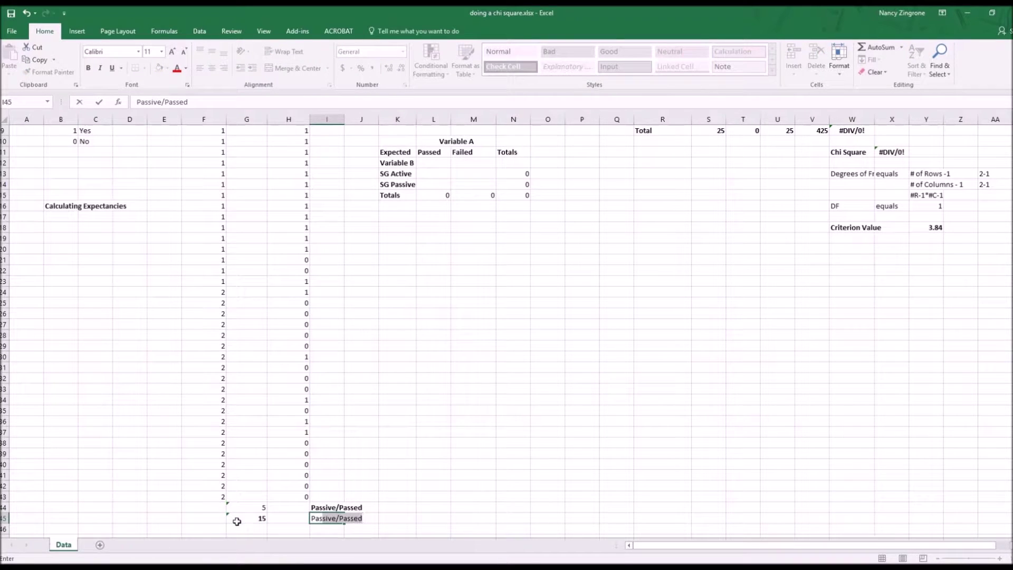
{"action": "type", "text": "asive"}
{"action": "key", "text": "BackSpace"}
{"action": "key", "text": "BackSpace"}
{"action": "key", "text": "BackSpace"}
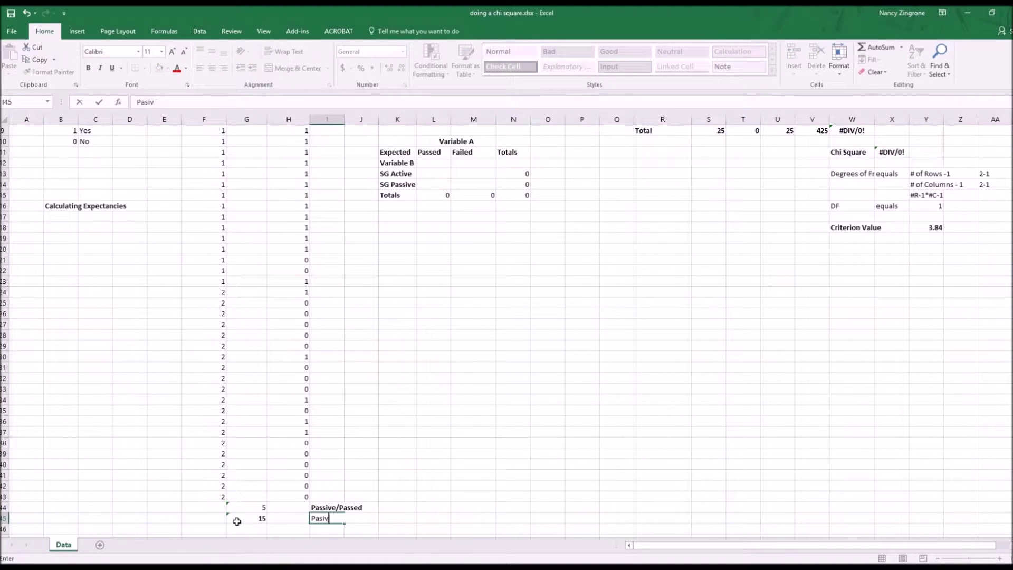
{"action": "type", "text": "s"}
{"action": "type", "text": "ive/Failed"}
{"action": "key", "text": "Return"}
{"action": "key", "text": "Up"}
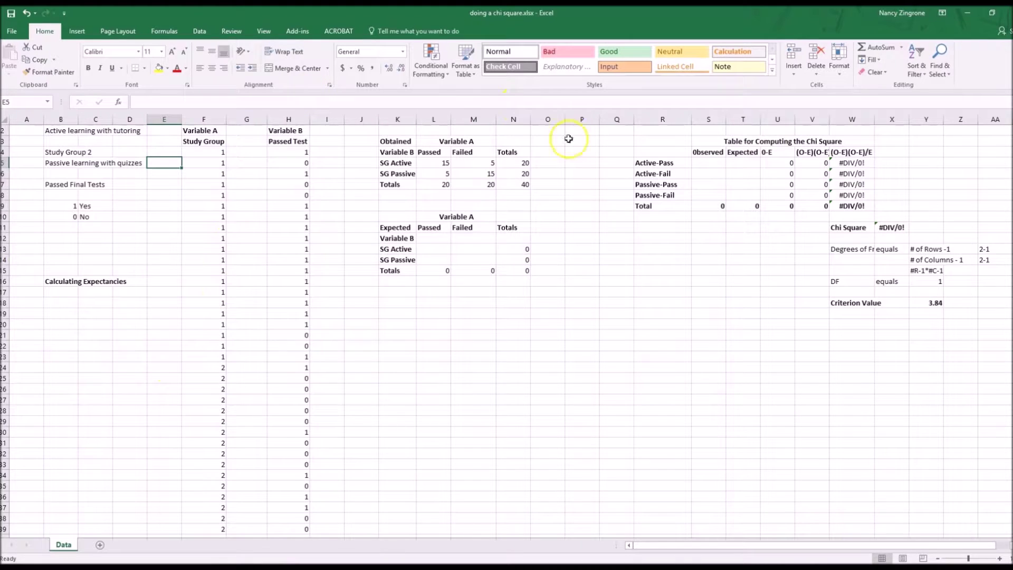
{"action": "left_click", "coordinate": [57, 301]}
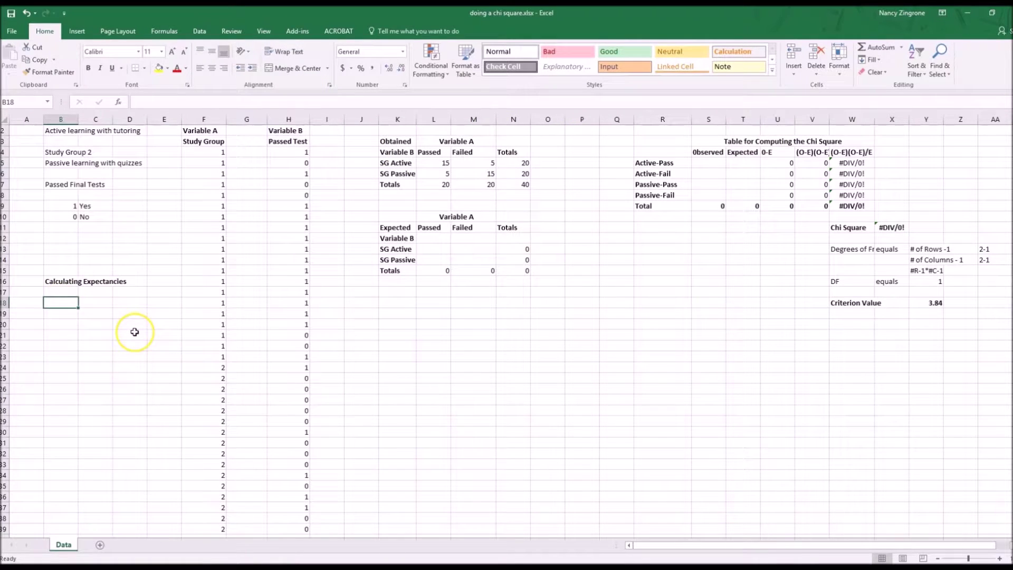
Type the labels SG1-P, SG1-F, SG2-P and SG2-F into B18:B21
{"action": "type", "text": "SG!"}
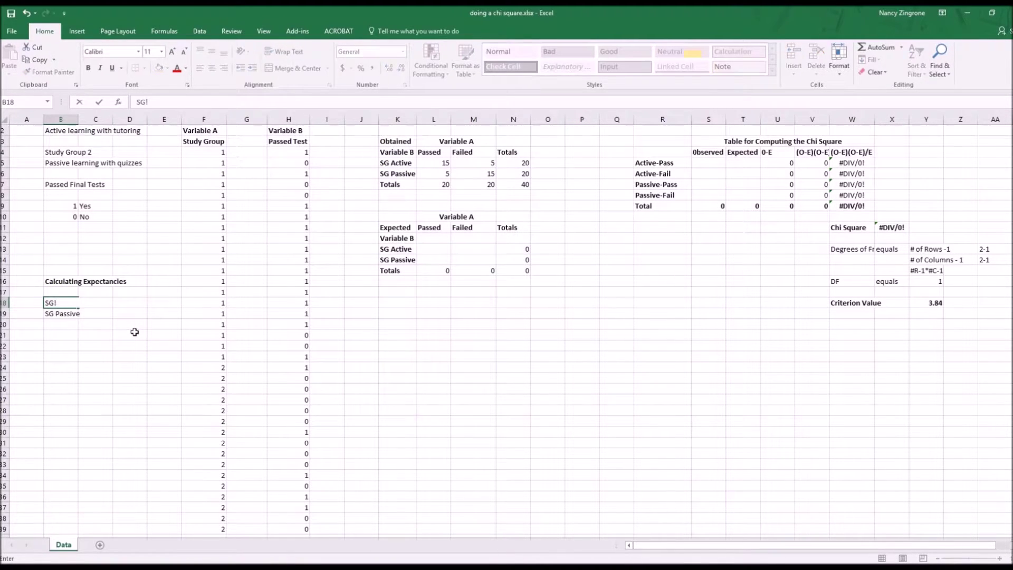
{"action": "type", "text": "-P"}
{"action": "key", "text": "Return"}
{"action": "type", "text": "SG1"}
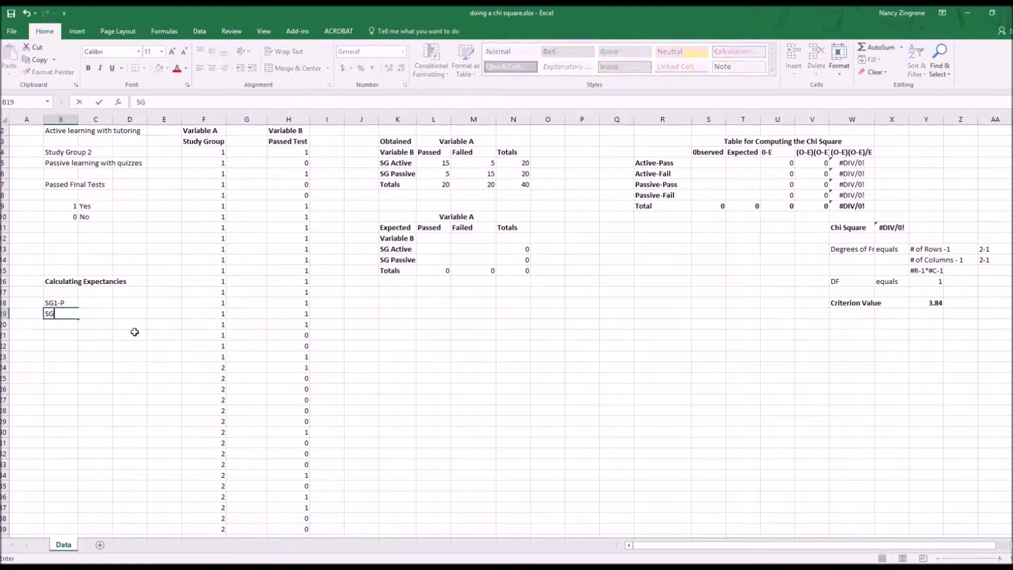
{"action": "type", "text": "-F"}
{"action": "key", "text": "Return"}
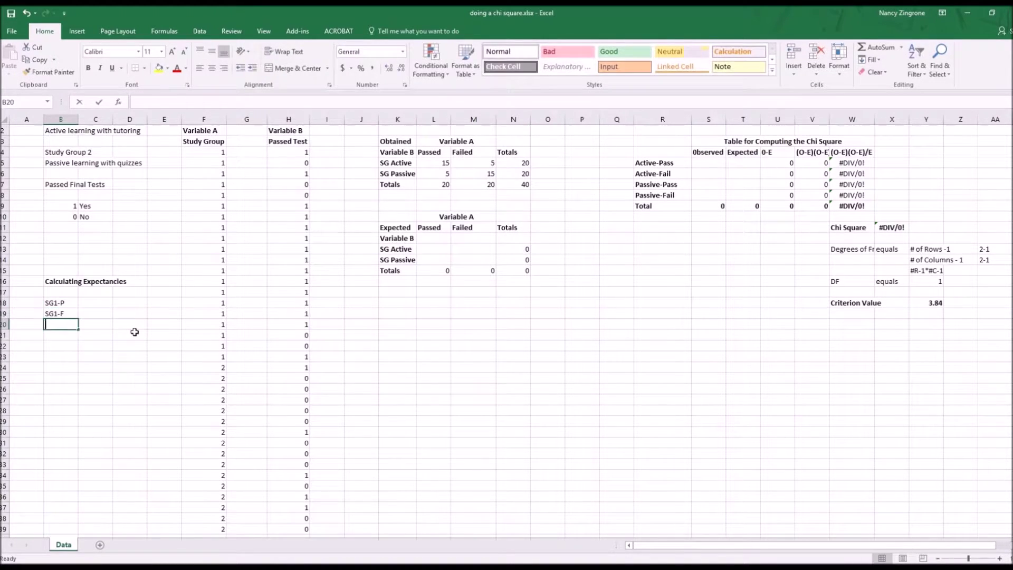
{"action": "type", "text": "SG@"}
{"action": "key", "text": "BackSpace"}
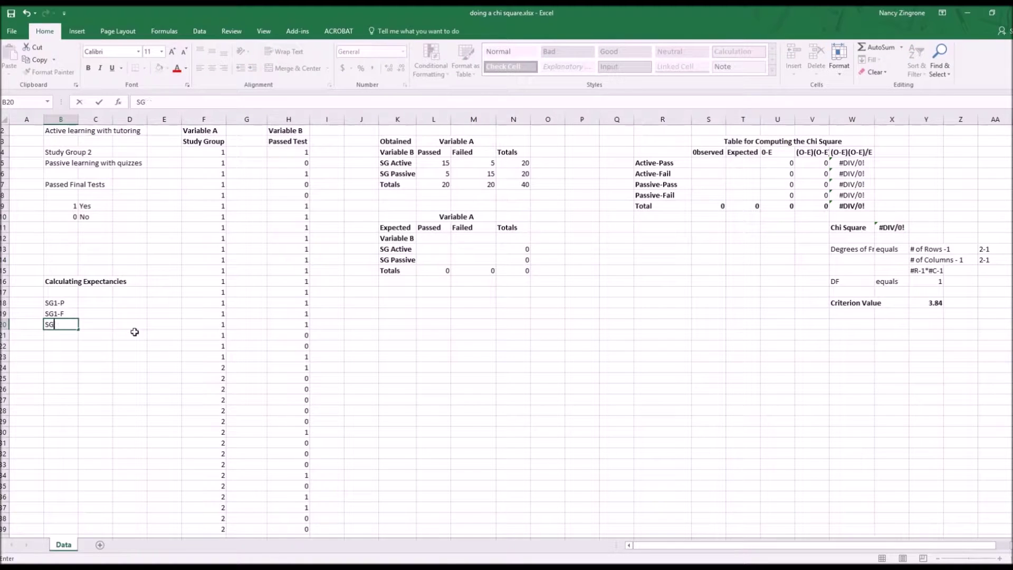
{"action": "type", "text": "2-P"}
{"action": "key", "text": "Return"}
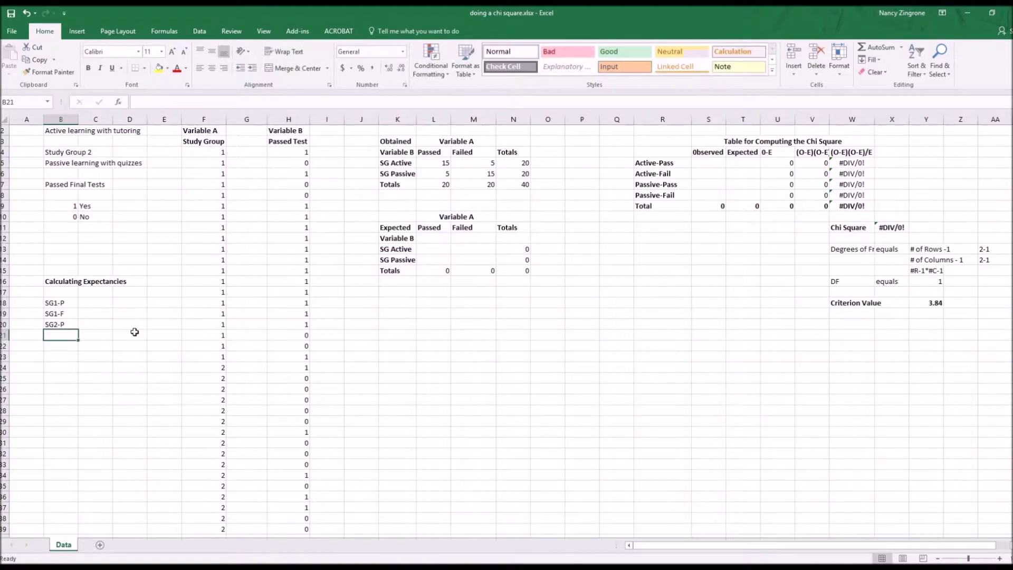
{"action": "type", "text": "SG@"}
{"action": "key", "text": "BackSpace"}
{"action": "type", "text": "2"}
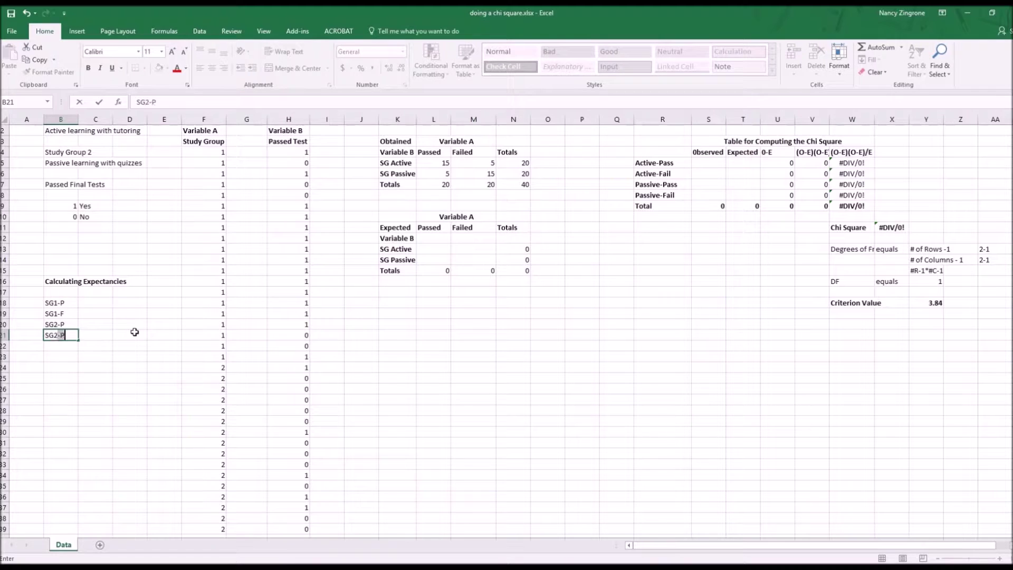
{"action": "type", "text": "-F"}
{"action": "key", "text": "Return"}
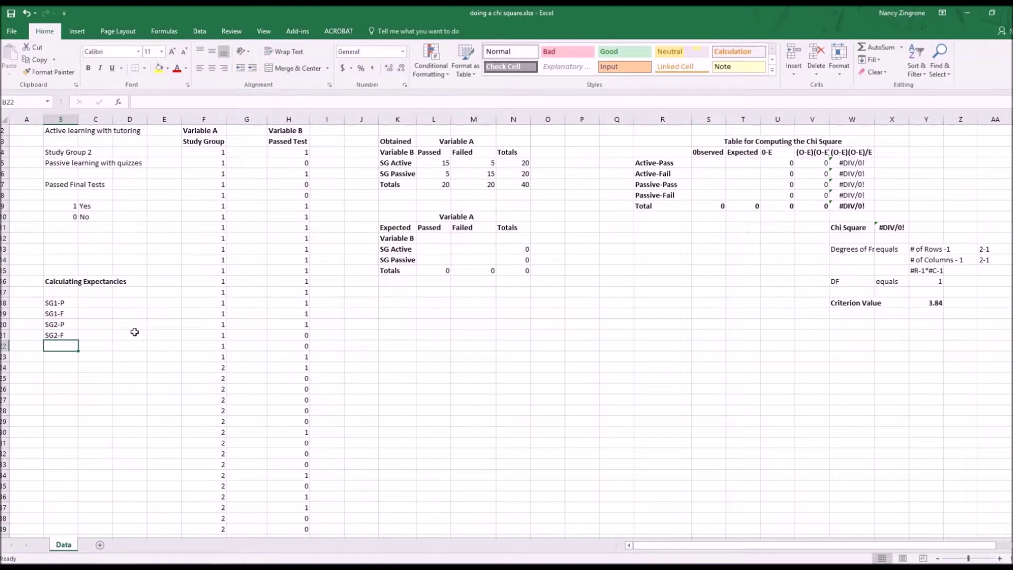
{"action": "key", "text": "Up"}
{"action": "key", "text": "Up"}
{"action": "key", "text": "Up"}
{"action": "key", "text": "Up"}
{"action": "key", "text": "Right"}
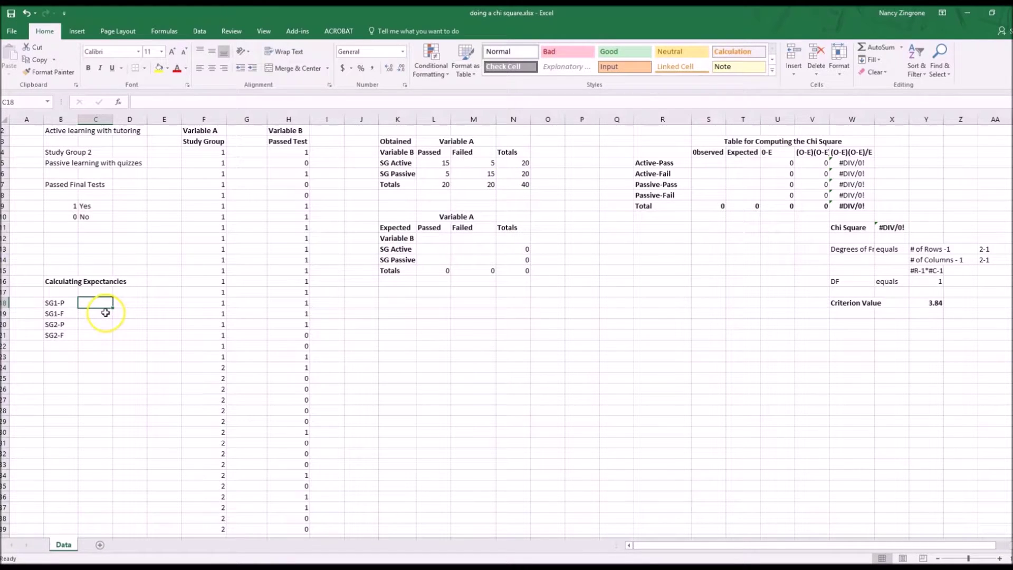
Enter 'Grand total*rowtotal/grand*Columntotal/grand' in C18 and autofit column C
{"action": "type", "text": "Grand "}
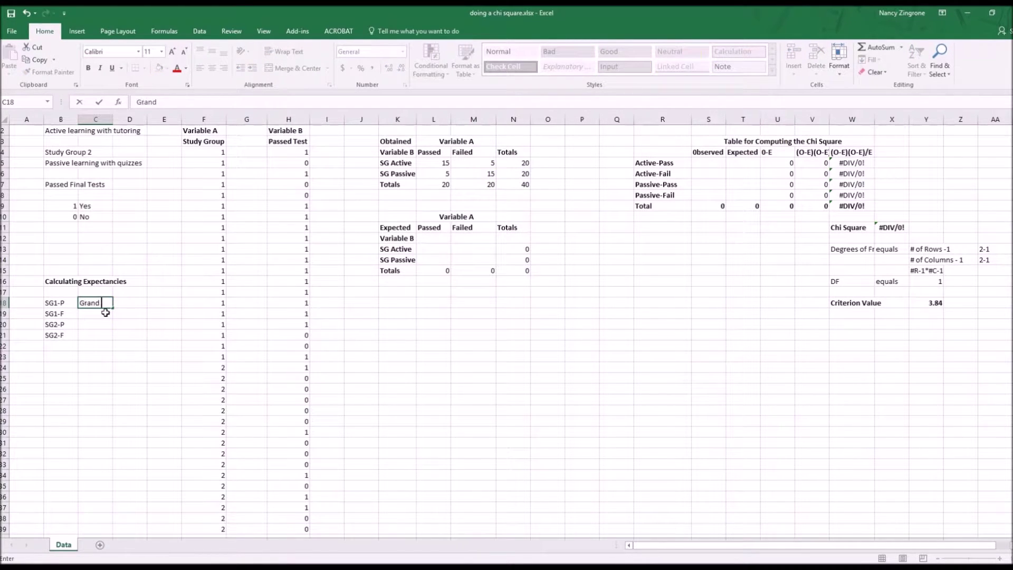
{"action": "type", "text": "total (*"}
{"action": "key", "text": "BackSpace"}
{"action": "key", "text": "BackSpace"}
{"action": "type", "text": "*rowtotal/"}
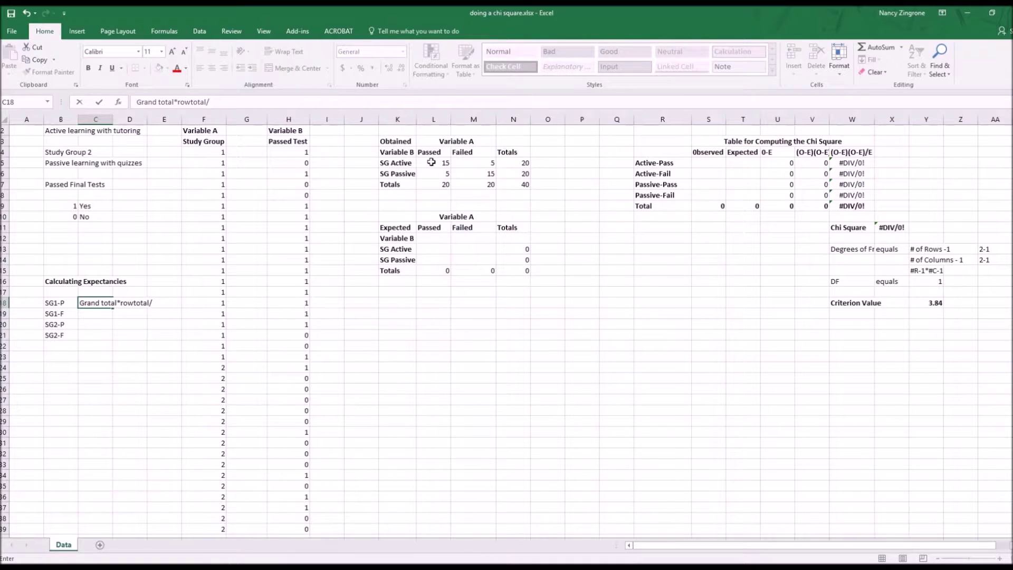
{"action": "type", "text": "grand*Columntotal"}
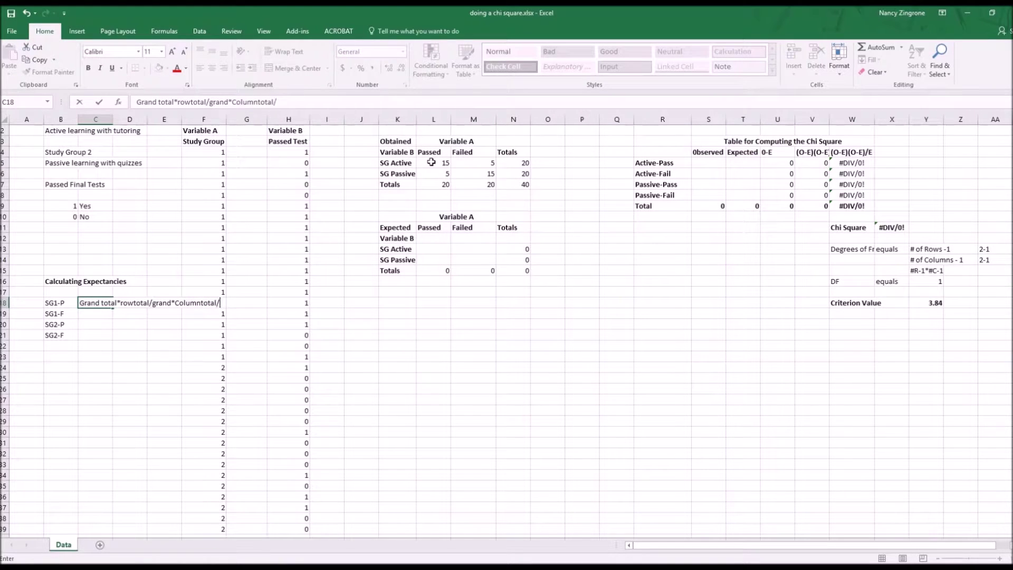
{"action": "type", "text": "/grand"}
{"action": "key", "text": "Return"}
{"action": "key", "text": "Up"}
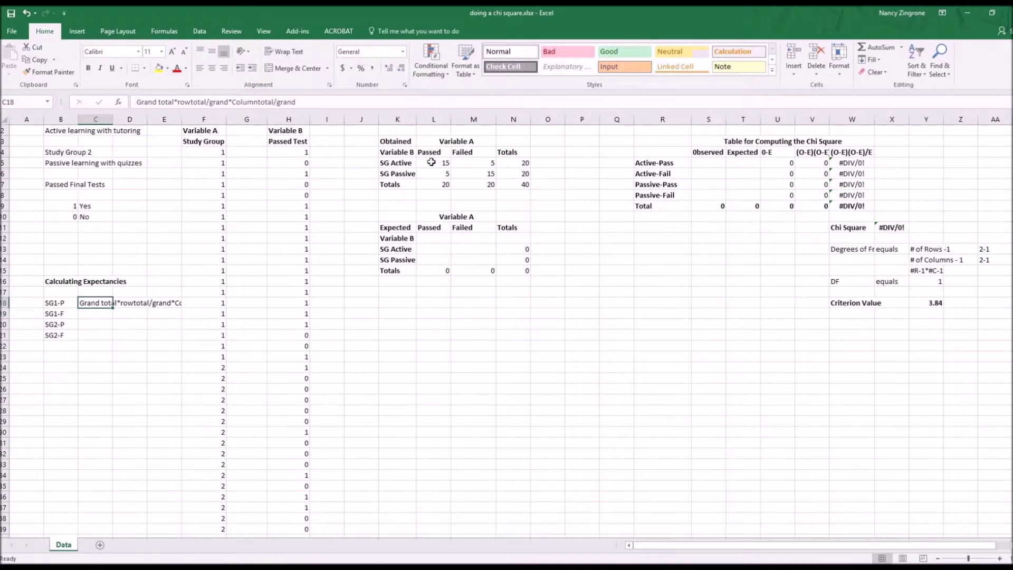
{"action": "left_click", "coordinate": [839, 73]}
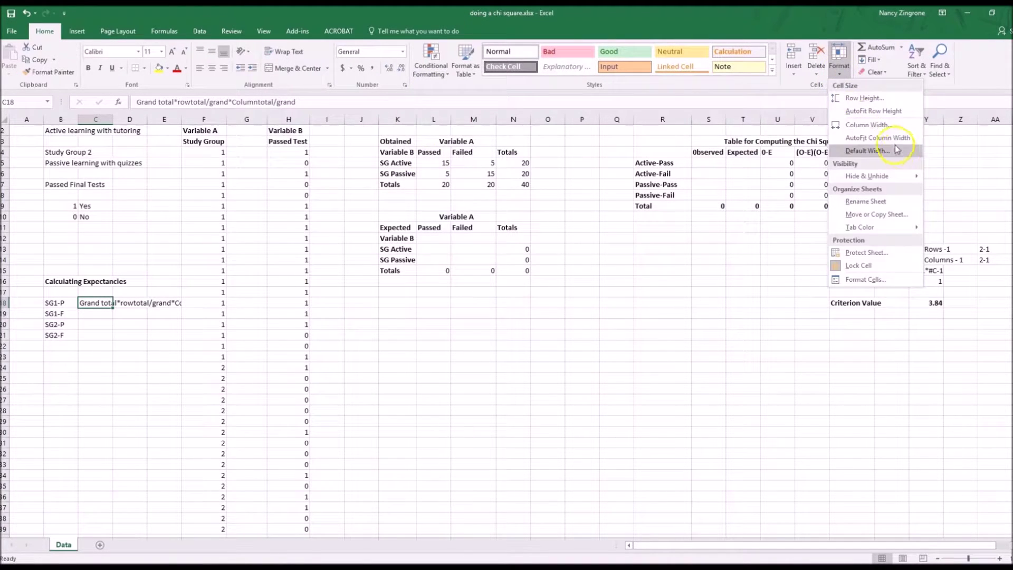
{"action": "left_click", "coordinate": [877, 137]}
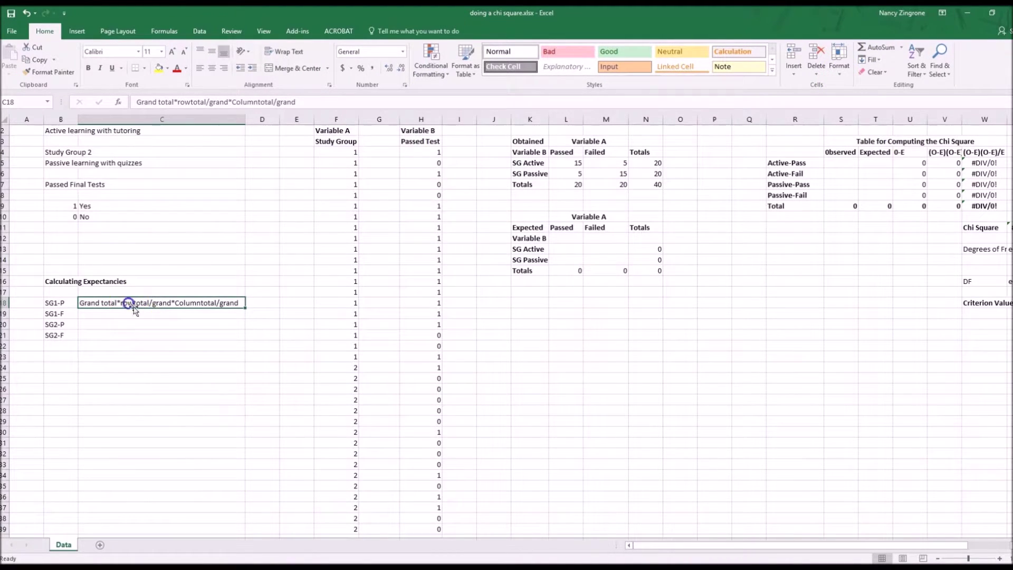
Copy the rule text from C18 into C19, C20 and C21
{"action": "key", "text": "Down"}
{"action": "key", "text": "Up"}
{"action": "key", "text": "ctrl+c"}
{"action": "key", "text": "Down"}
{"action": "key", "text": "ctrl+v"}
{"action": "key", "text": "Down"}
{"action": "key", "text": "ctrl+v"}
{"action": "key", "text": "Down"}
{"action": "key", "text": "ctrl+v"}
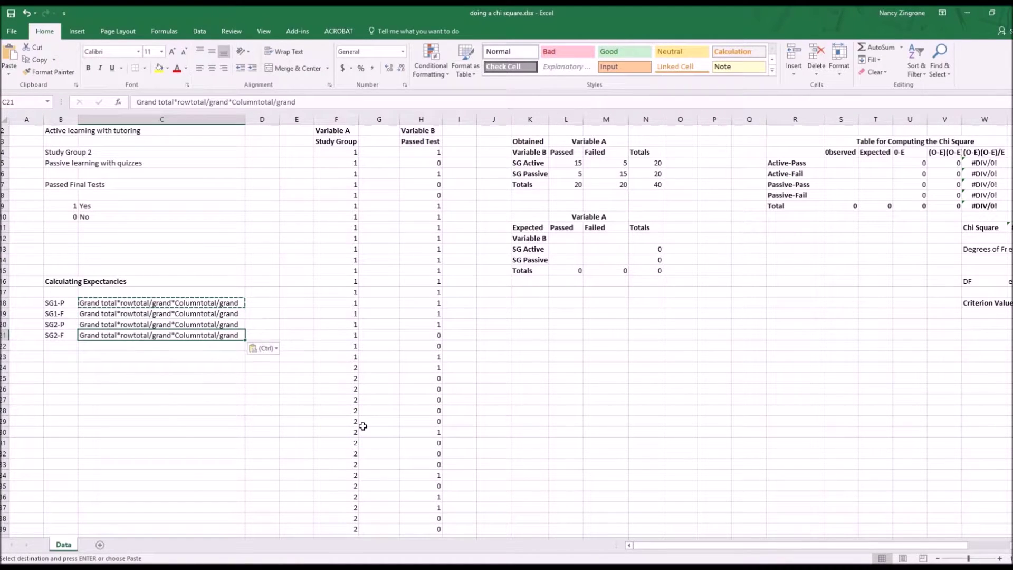
{"action": "key", "text": "Right"}
{"action": "key", "text": "Up"}
{"action": "key", "text": "Up"}
{"action": "key", "text": "Up"}
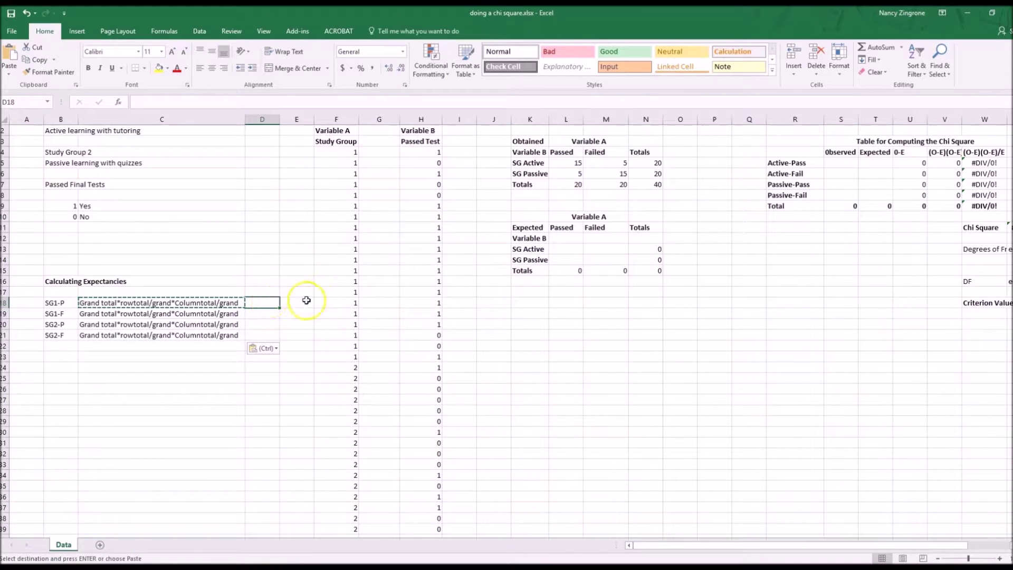
Enter 10 as the expected count for SG1-P, SG1-F, SG2-P and SG2-F in D18:D21
{"action": "type", "text": "10"}
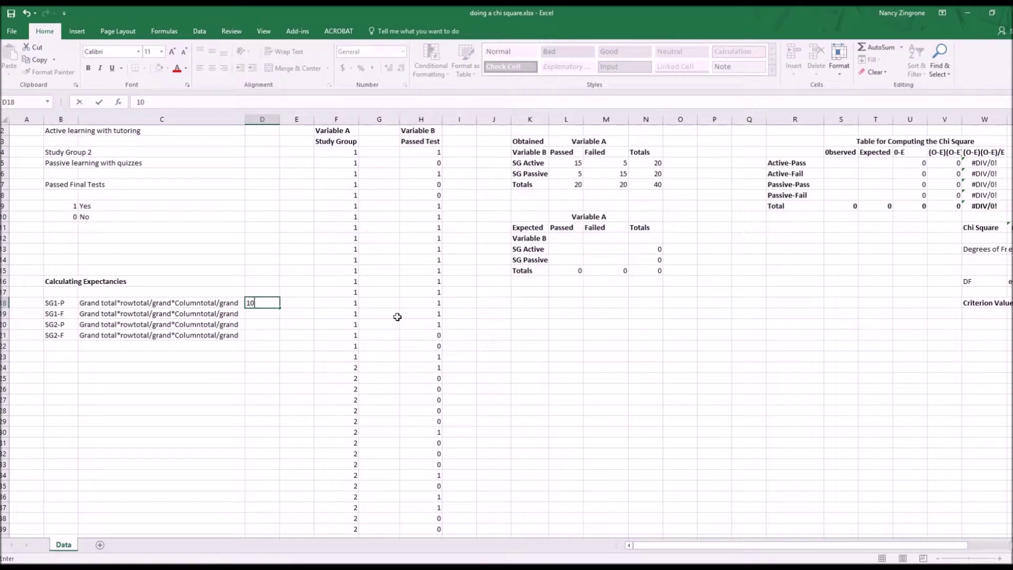
{"action": "key", "text": "Return"}
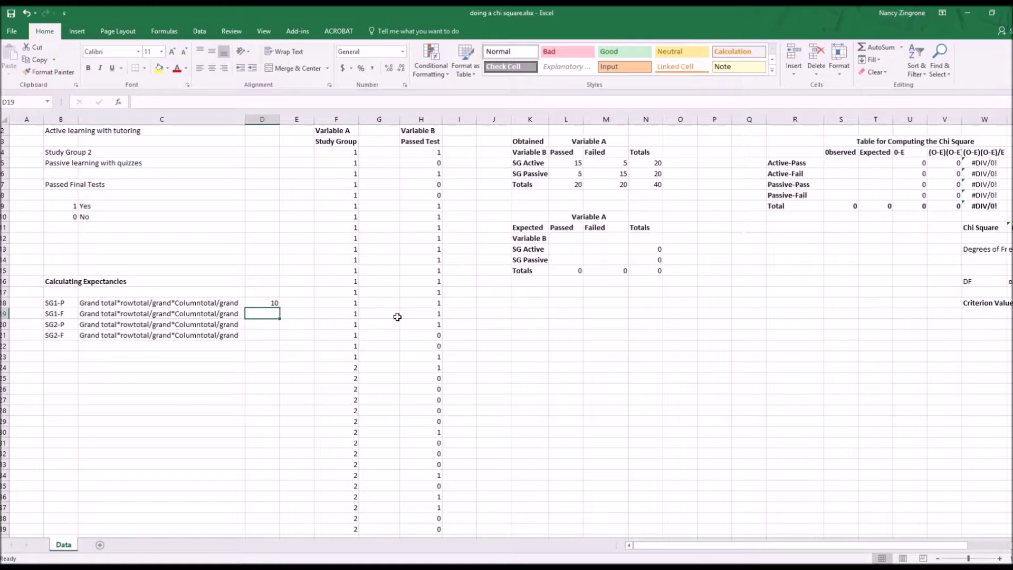
{"action": "type", "text": "10"}
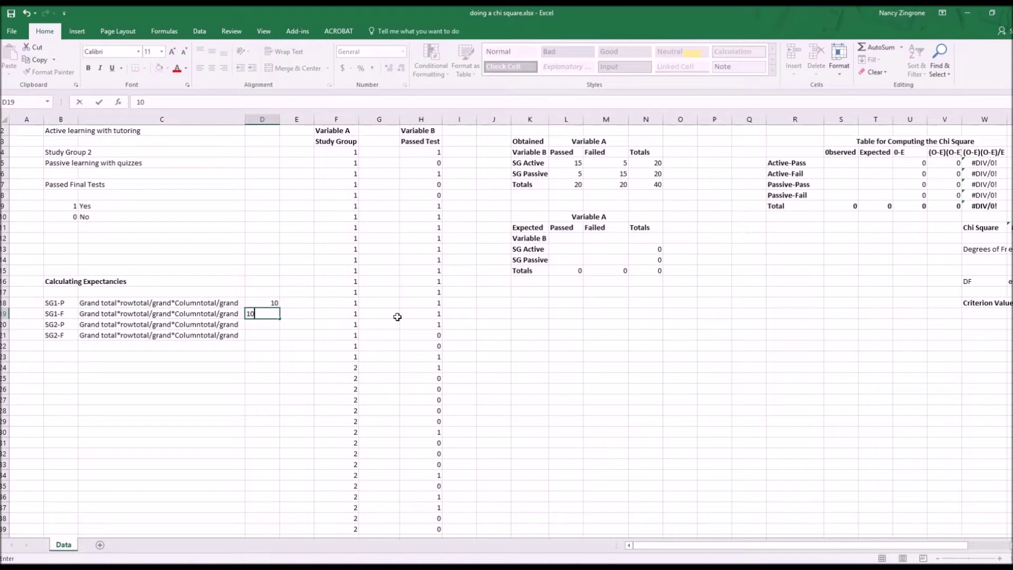
{"action": "key", "text": "Return"}
{"action": "type", "text": "10"}
{"action": "key", "text": "Return"}
{"action": "type", "text": "10"}
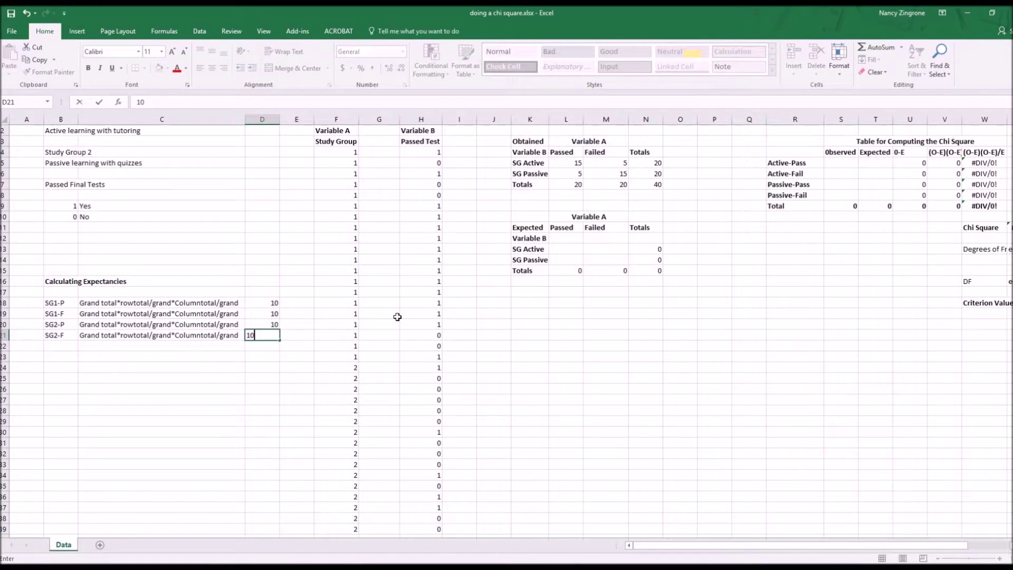
{"action": "key", "text": "Return"}
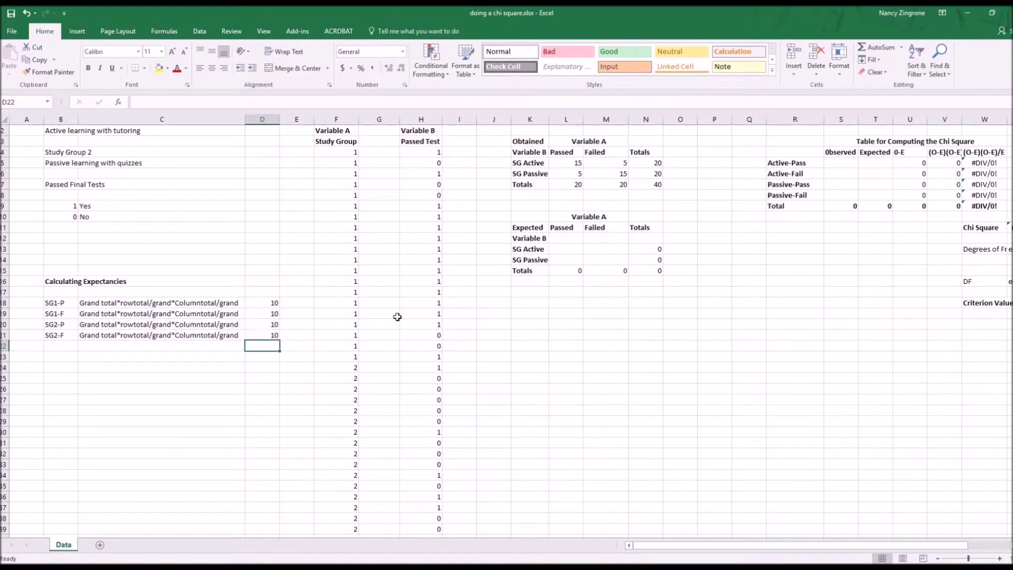
{"action": "key", "text": "Up"}
{"action": "key", "text": "Up"}
{"action": "key", "text": "Up"}
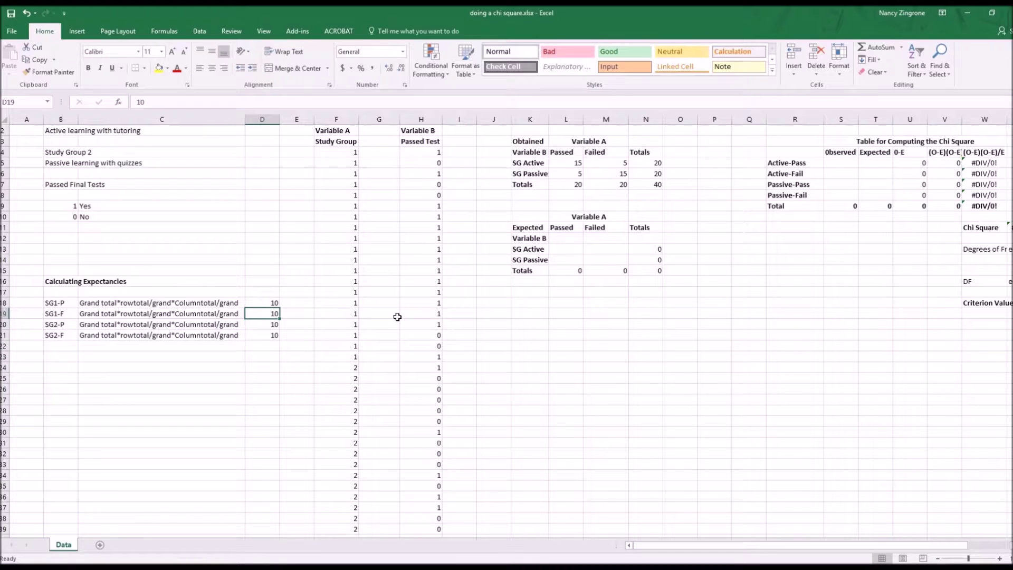
{"action": "key", "text": "Left"}
{"action": "key", "text": "Down"}
{"action": "key", "text": "Down"}
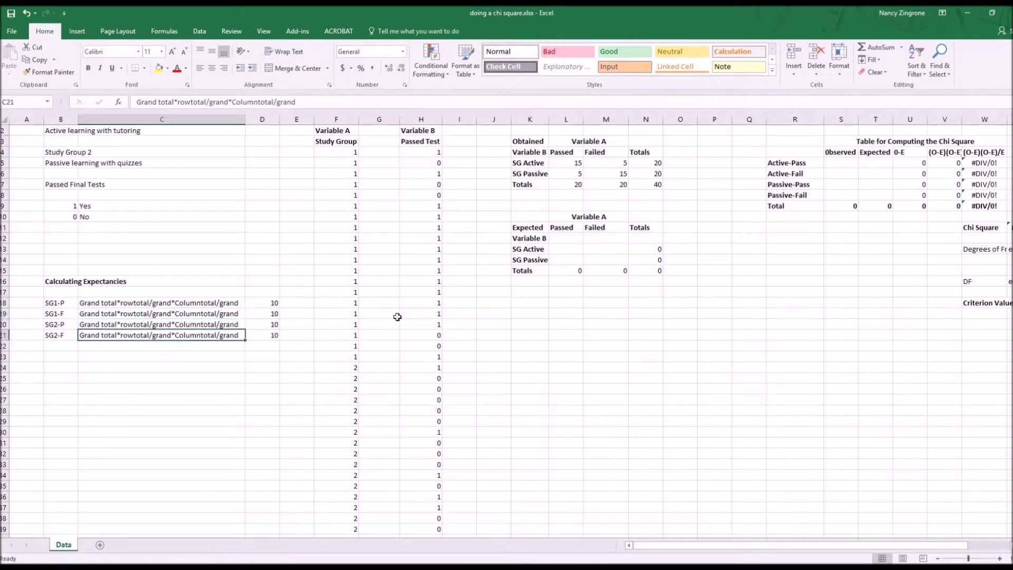
{"action": "key", "text": "Up"}
{"action": "key", "text": "Up"}
{"action": "key", "text": "Up"}
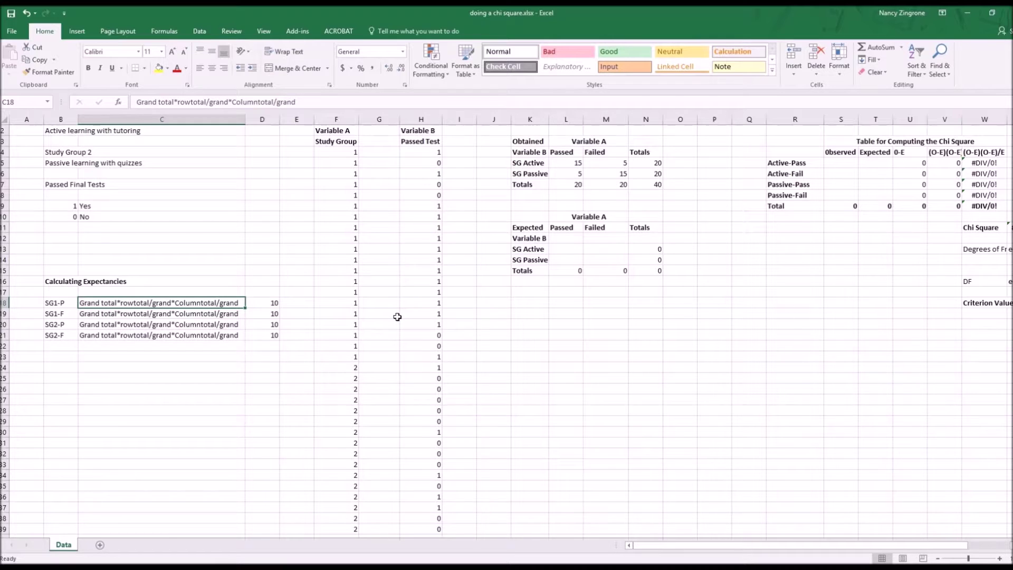
Enter 10 in each Expected table cell L13, M13, L14 and M14
{"action": "left_click", "coordinate": [565, 238]}
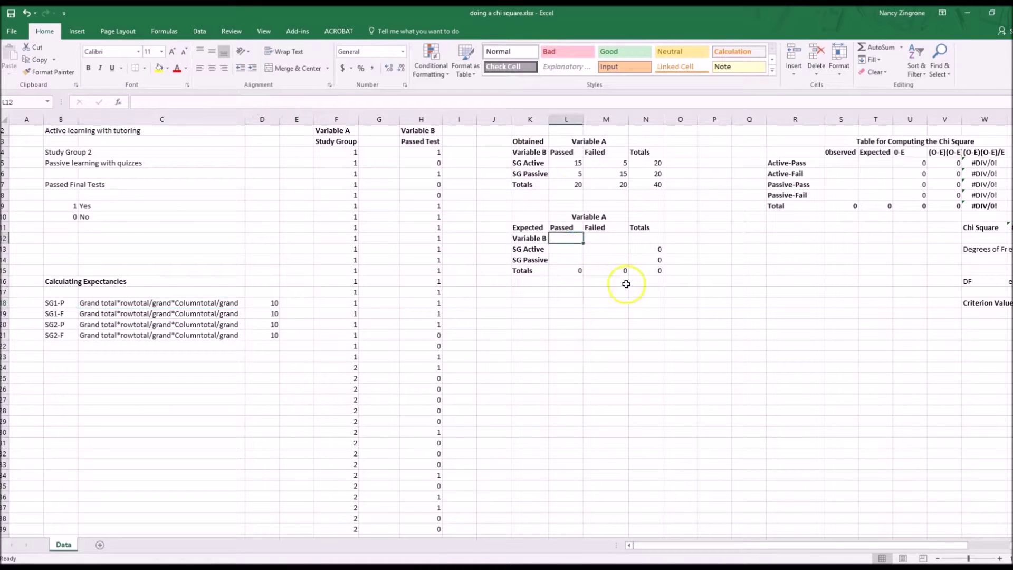
{"action": "type", "text": "10"}
{"action": "key", "text": "Up"}
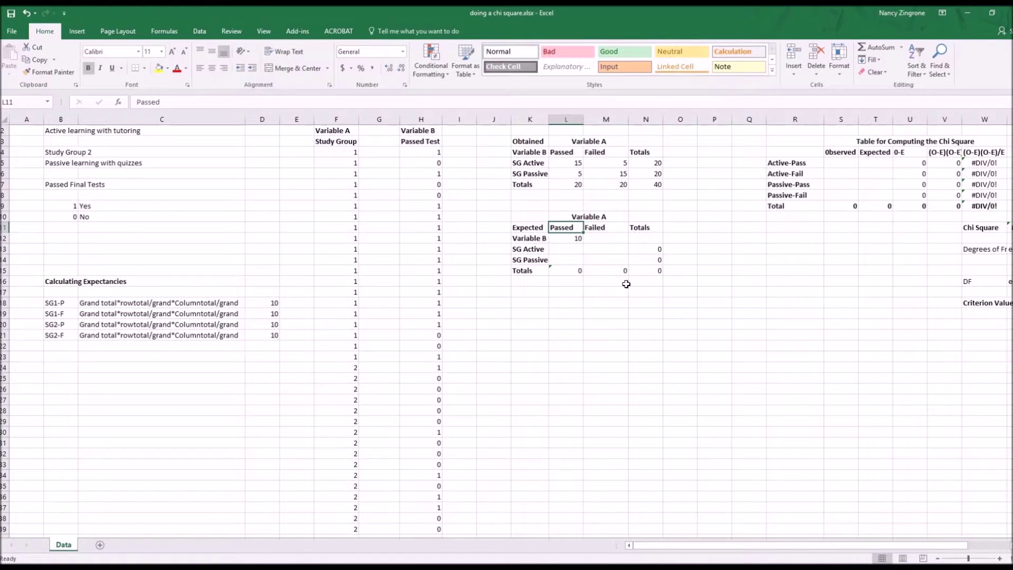
{"action": "key", "text": "Down"}
{"action": "key", "text": "Delete"}
{"action": "key", "text": "Down"}
{"action": "type", "text": "10"}
{"action": "key", "text": "Tab"}
{"action": "type", "text": "10"}
{"action": "key", "text": "Return"}
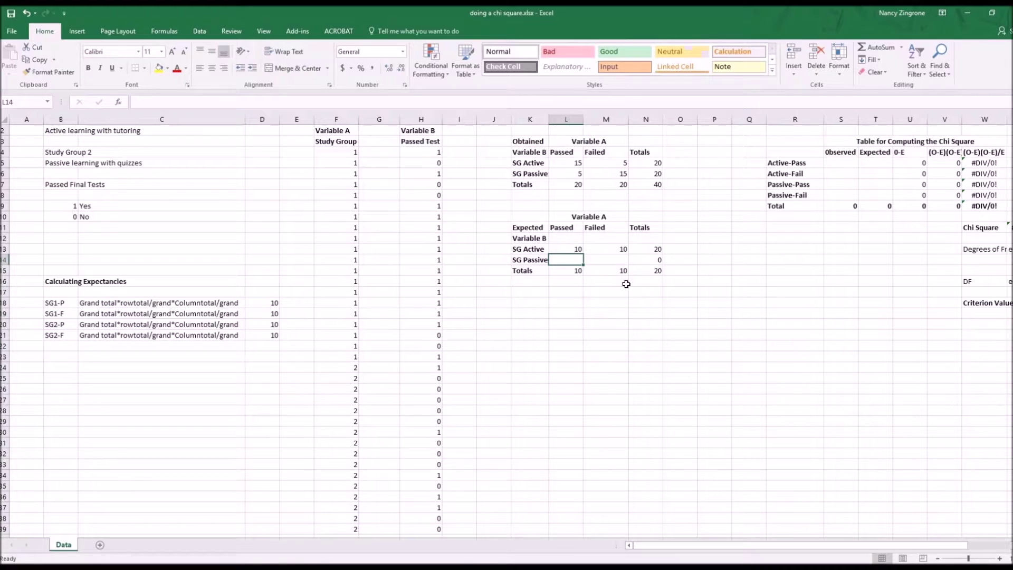
{"action": "type", "text": "10"}
{"action": "key", "text": "Tab"}
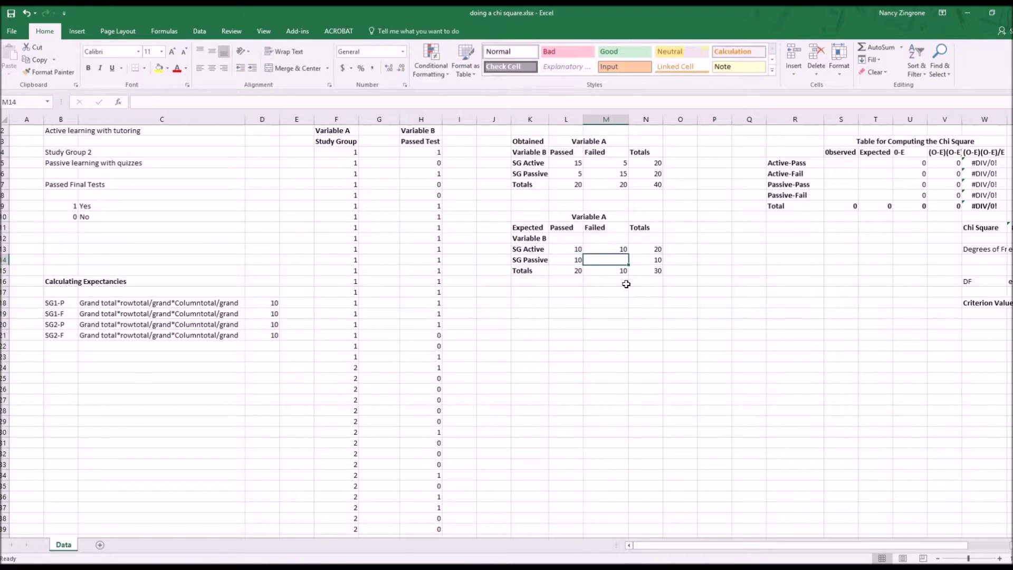
{"action": "type", "text": "10"}
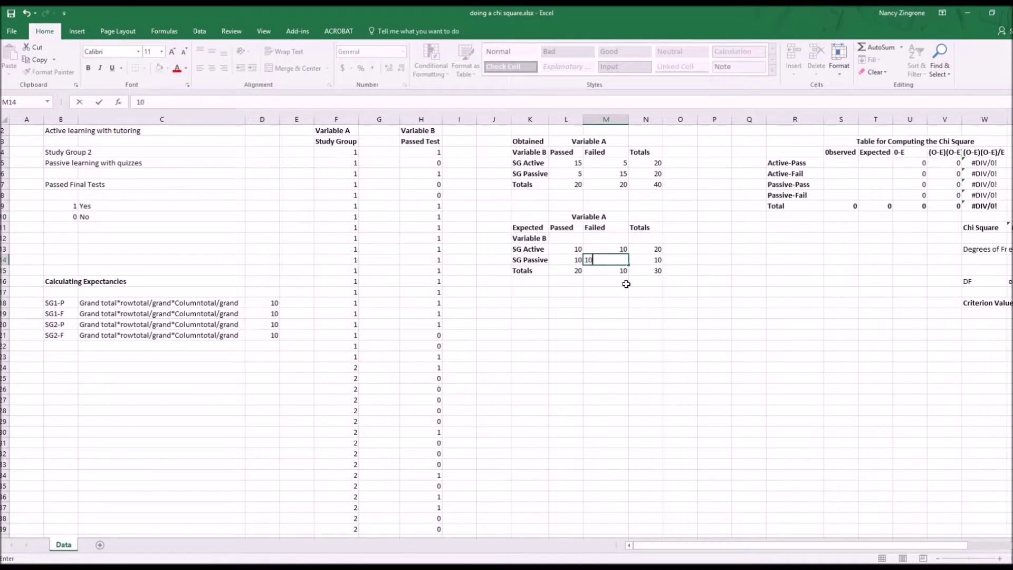
{"action": "key", "text": "Return"}
{"action": "key", "text": "Right"}
{"action": "key", "text": "Right"}
{"action": "key", "text": "Right"}
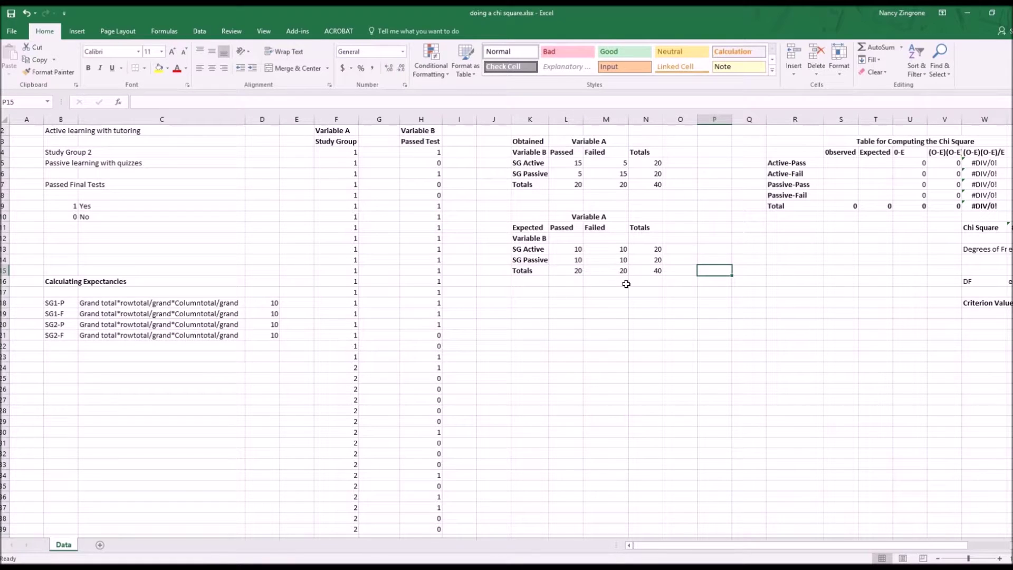
{"action": "key", "text": "Right"}
{"action": "key", "text": "Right"}
{"action": "key", "text": "Right"}
{"action": "key", "text": "Right"}
{"action": "key", "text": "Right"}
{"action": "key", "text": "Right"}
{"action": "key", "text": "Right"}
{"action": "key", "text": "Right"}
{"action": "key", "text": "Right"}
{"action": "key", "text": "Right"}
{"action": "key", "text": "Right"}
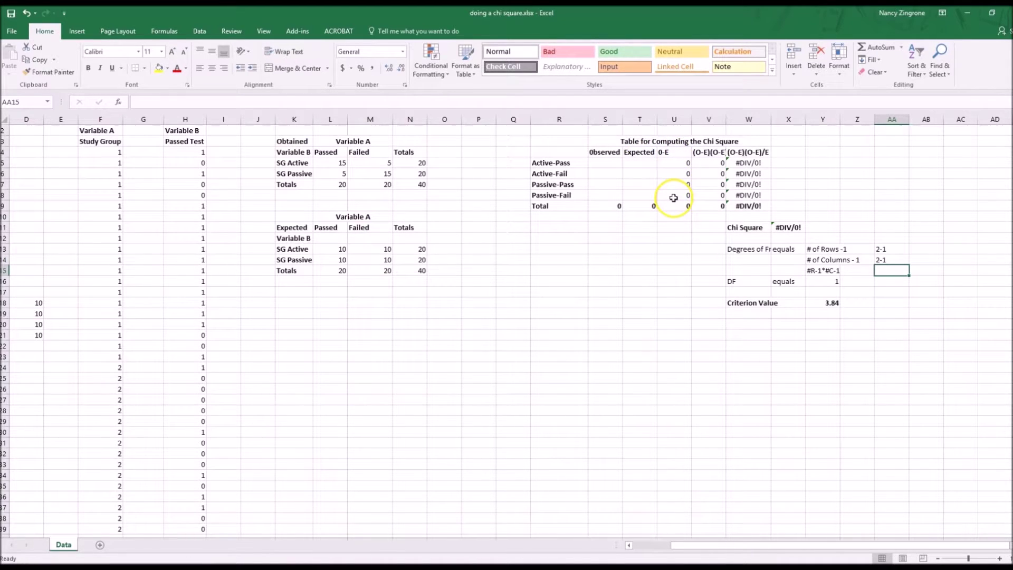
Autofit columns V and W so the (O-E)(O-E) and (O-E)(O-E)/E headers show fully
{"action": "left_click", "coordinate": [709, 152]}
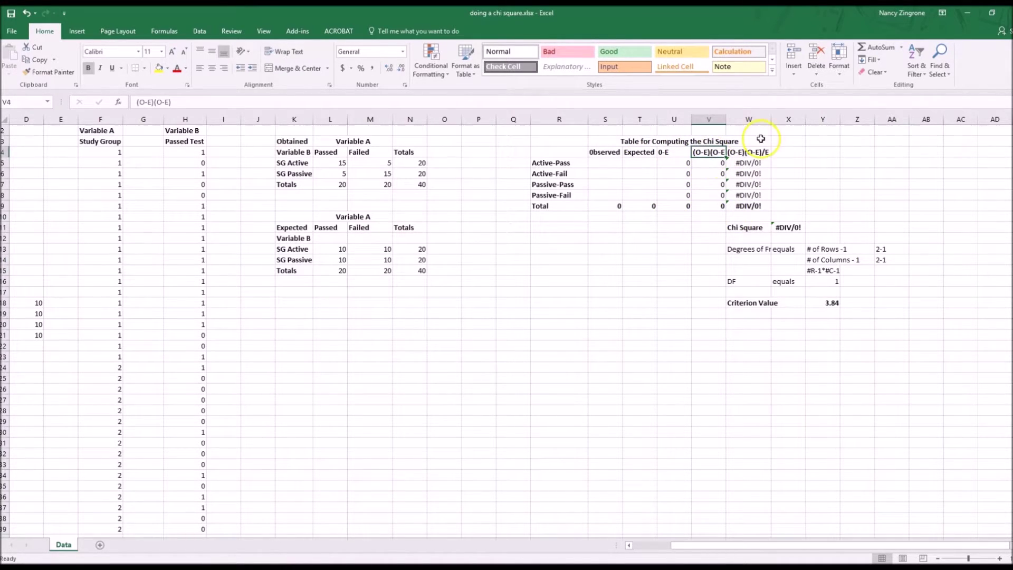
{"action": "left_click", "coordinate": [839, 68]}
{"action": "left_click", "coordinate": [883, 140]}
{"action": "left_click", "coordinate": [752, 152]}
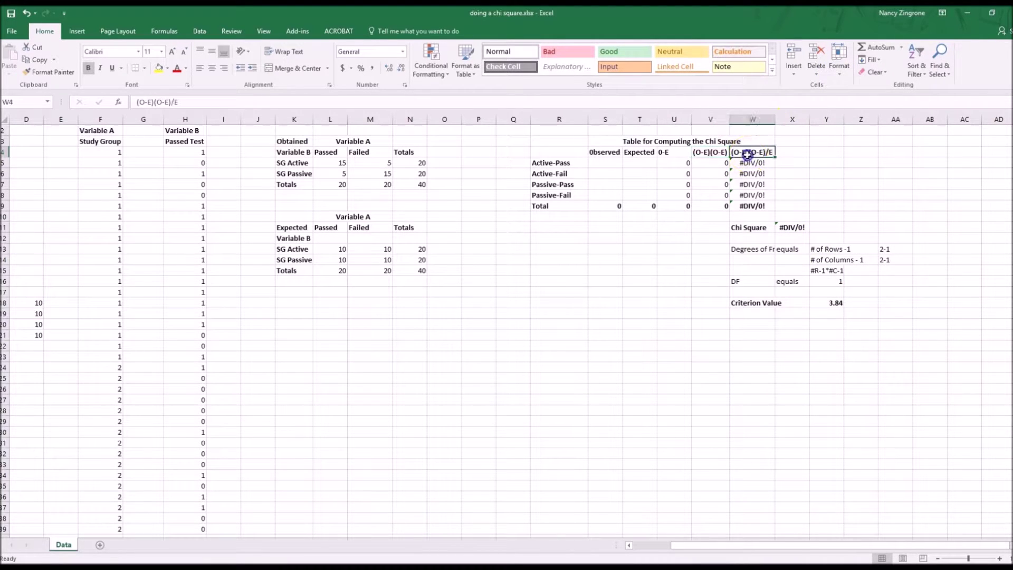
{"action": "left_click", "coordinate": [838, 72]}
{"action": "left_click", "coordinate": [844, 141]}
Link the Active-Pass and Active-Fail cells to =L5, =L13, =M5 and =M13
{"action": "left_click", "coordinate": [601, 162]}
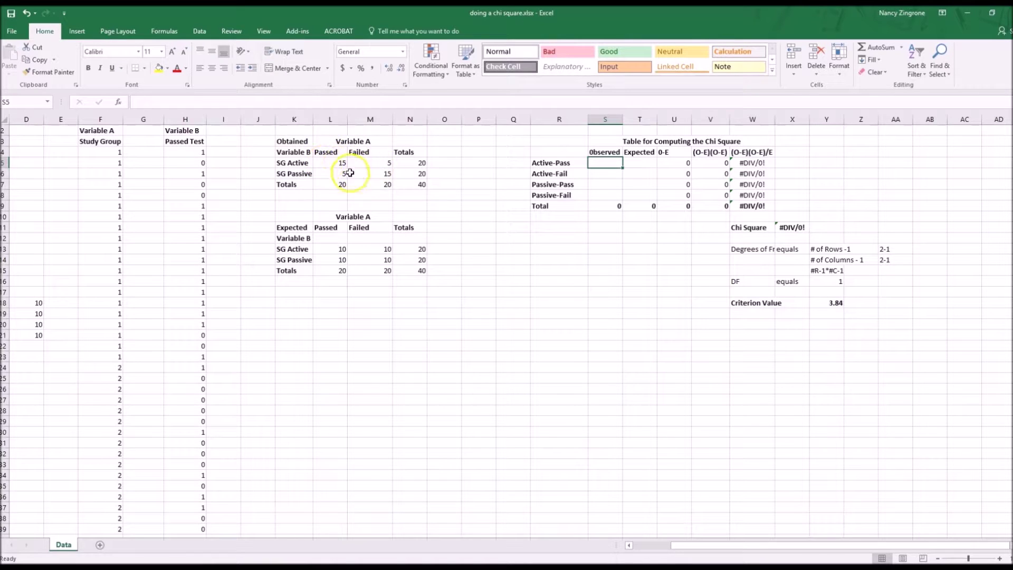
{"action": "type", "text": "="}
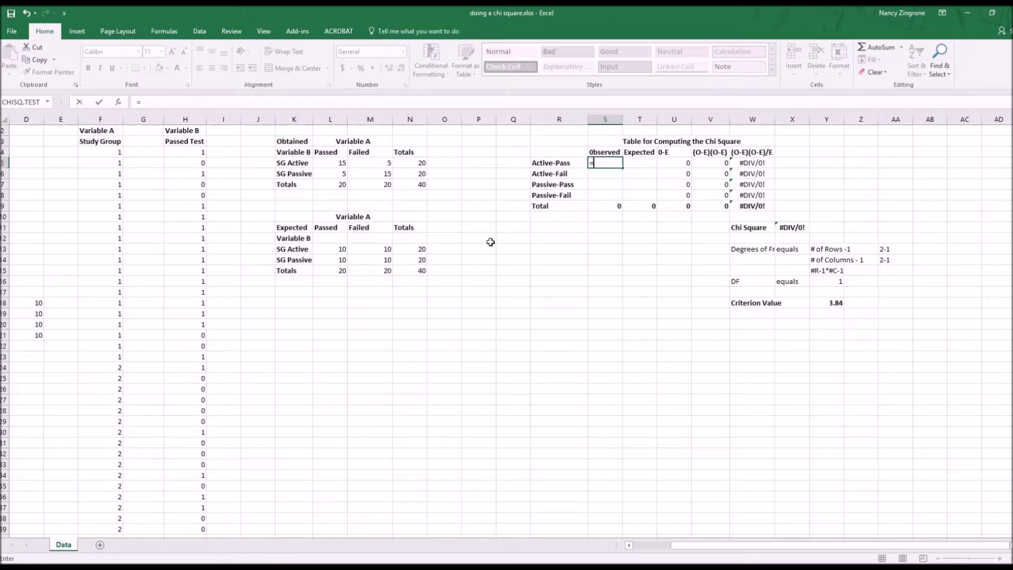
{"action": "type", "text": "L"}
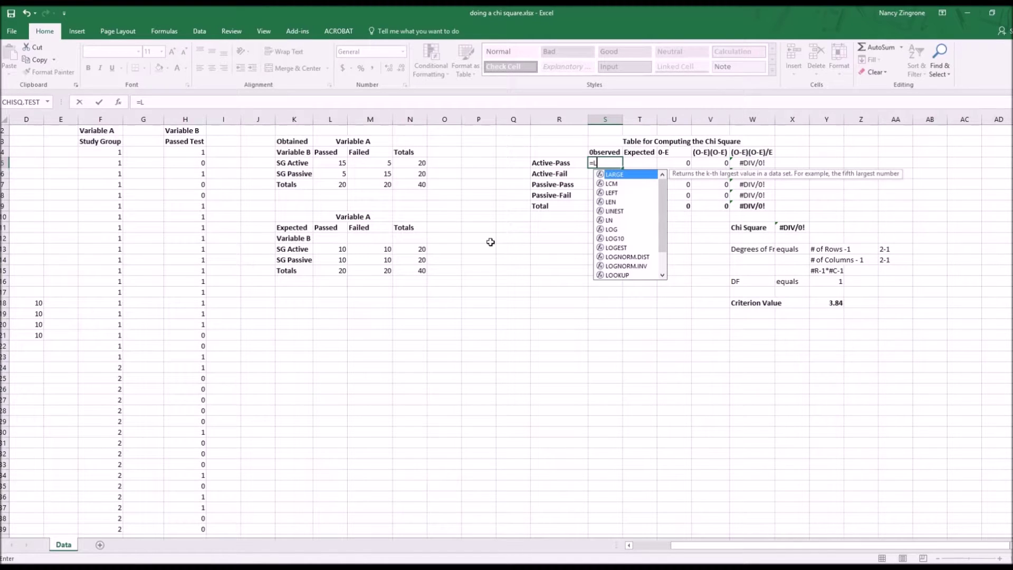
{"action": "type", "text": "5"}
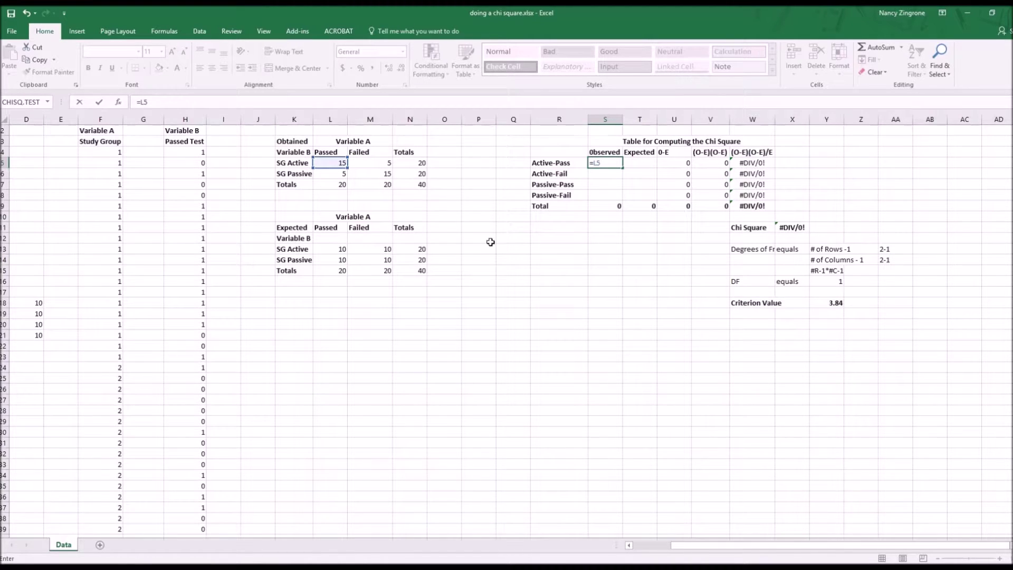
{"action": "key", "text": "Return"}
{"action": "key", "text": "Up"}
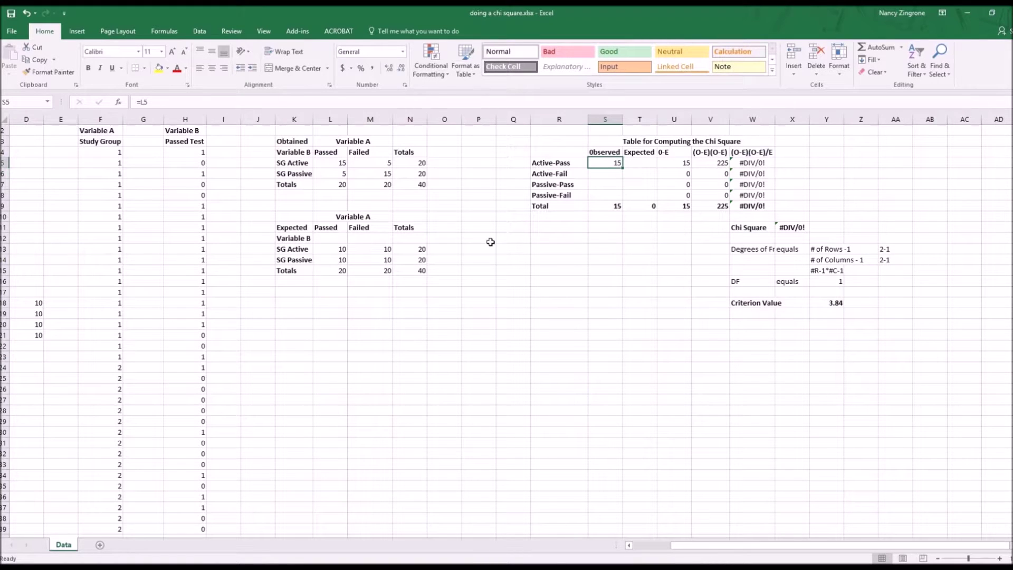
{"action": "key", "text": "Right"}
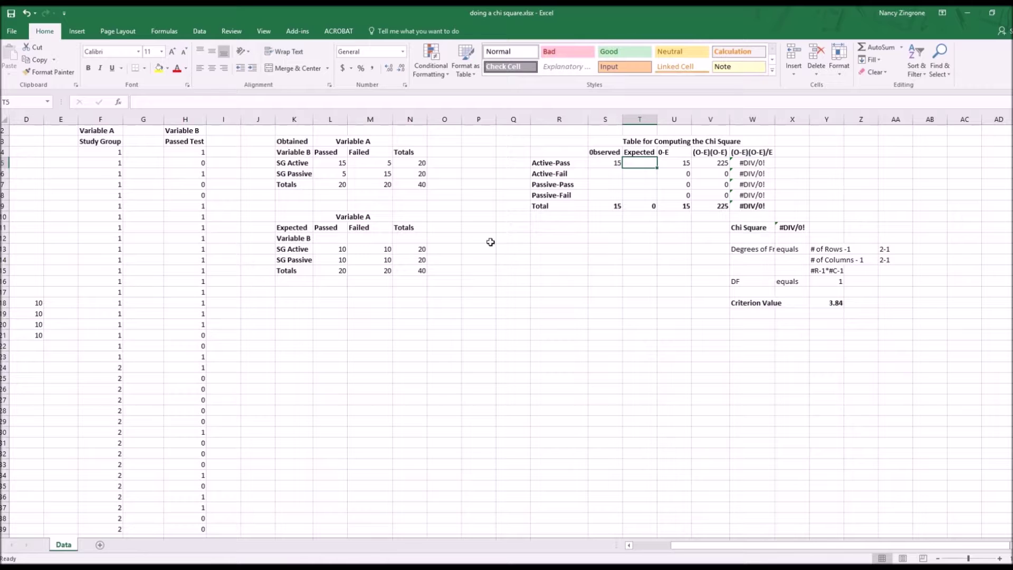
{"action": "type", "text": "="}
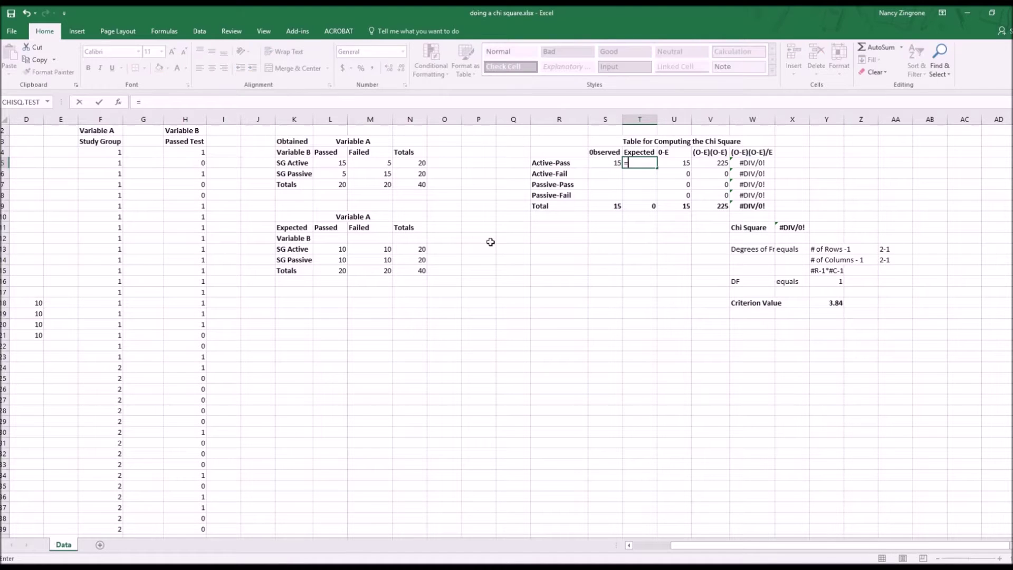
{"action": "type", "text": "l13"}
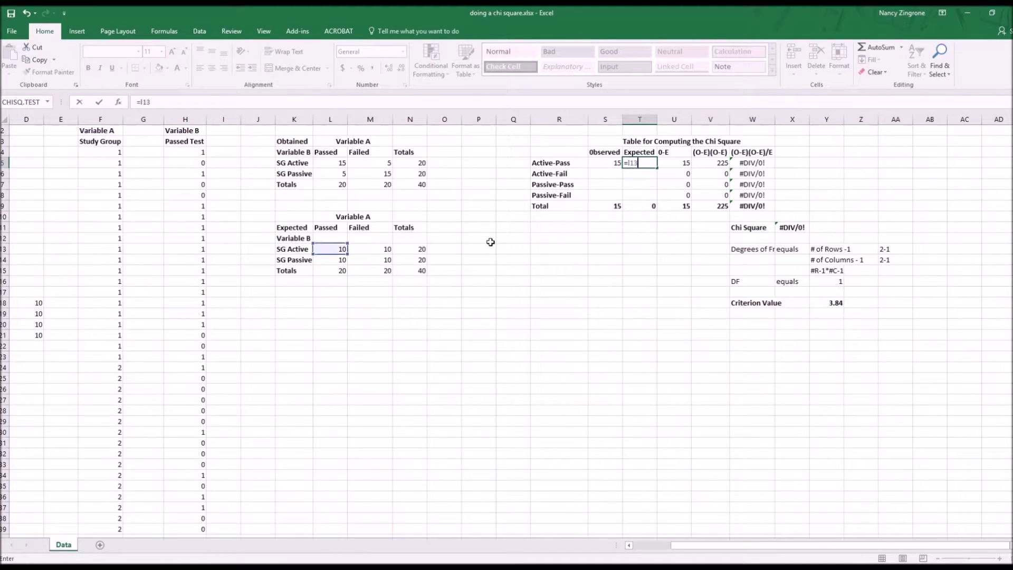
{"action": "key", "text": "Return"}
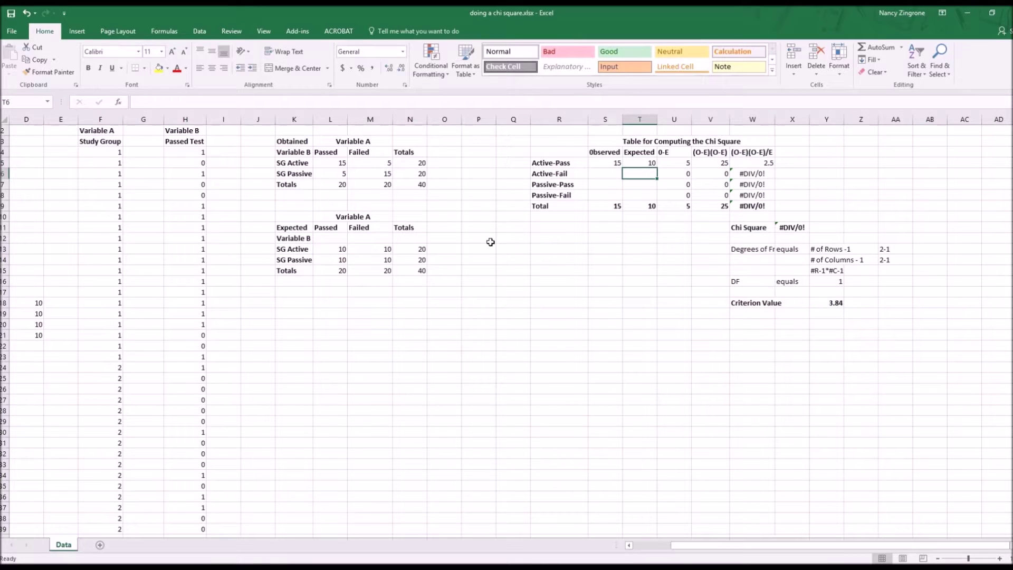
{"action": "key", "text": "Left"}
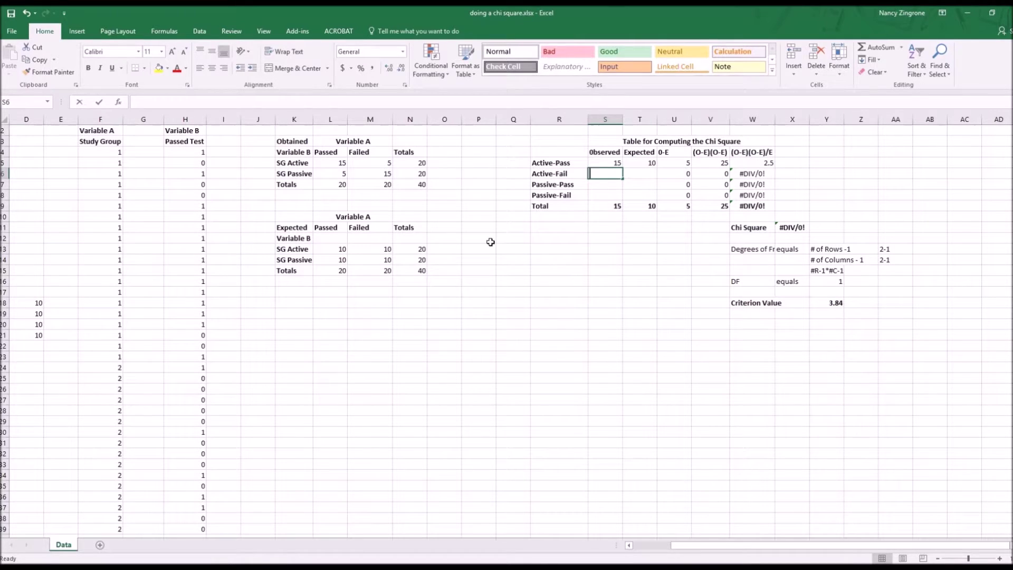
{"action": "type", "text": "=m"}
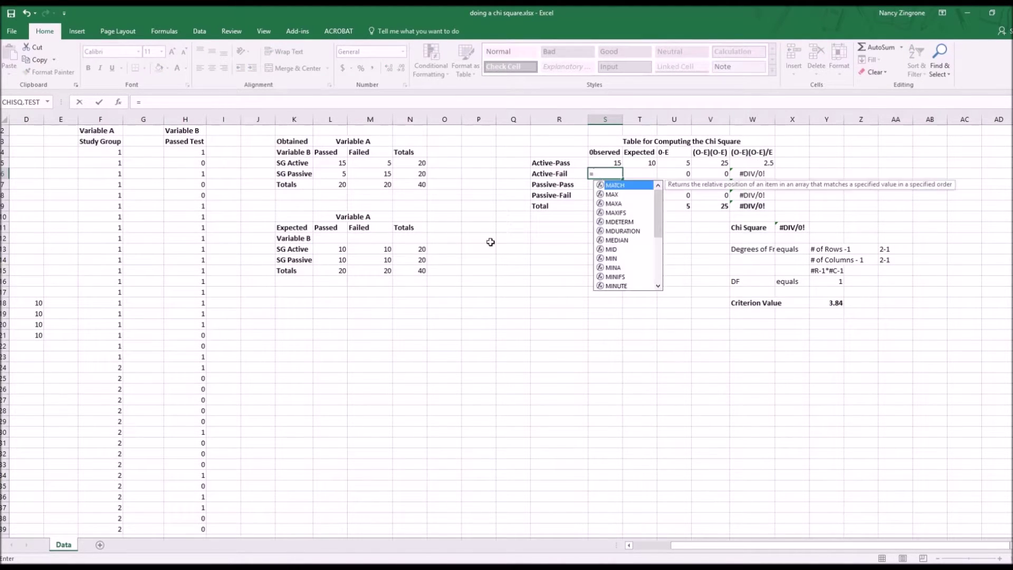
{"action": "type", "text": "5"}
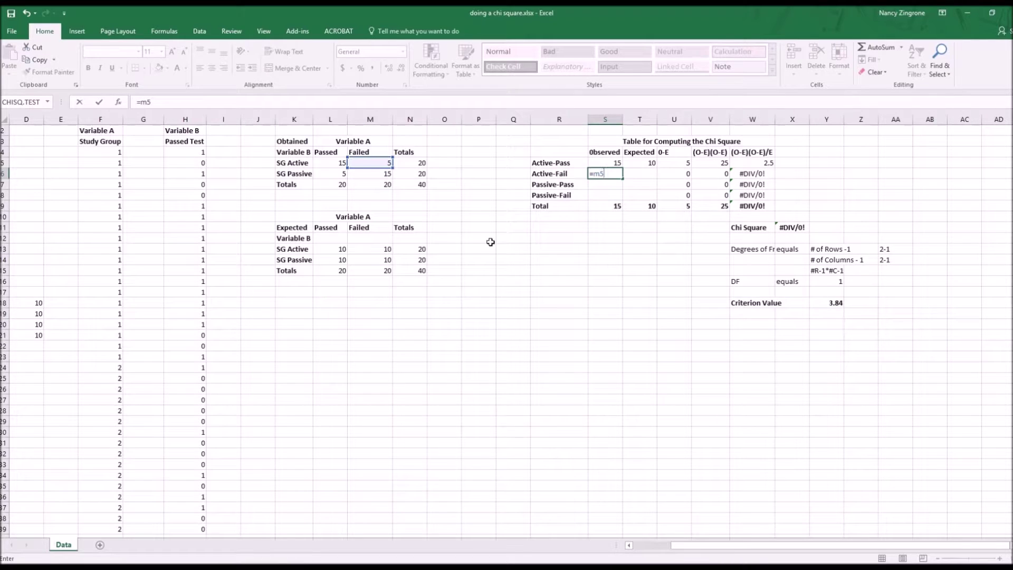
{"action": "key", "text": "Up"}
{"action": "key", "text": "Down"}
{"action": "key", "text": "Right"}
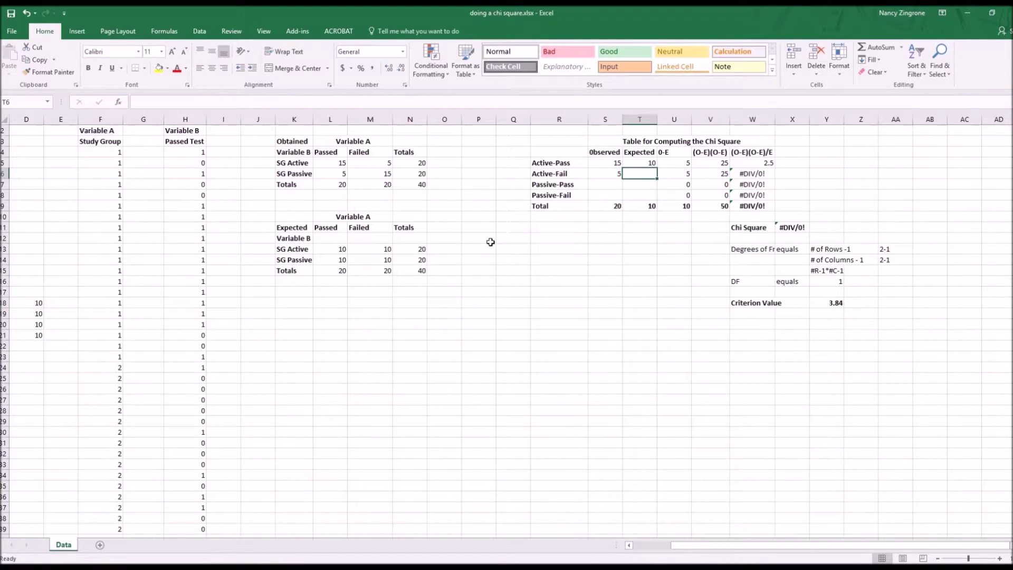
{"action": "type", "text": "="}
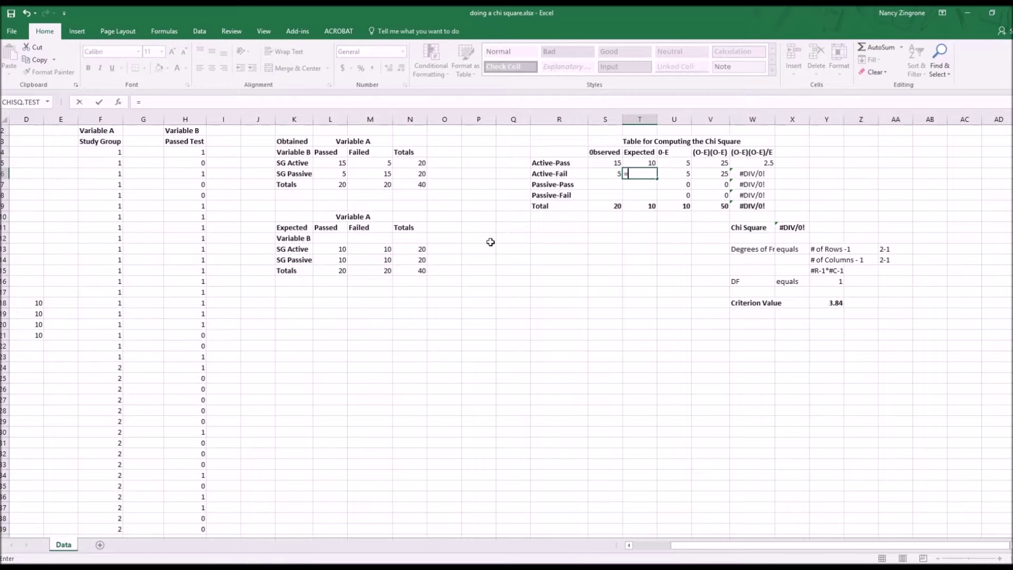
{"action": "type", "text": "m"}
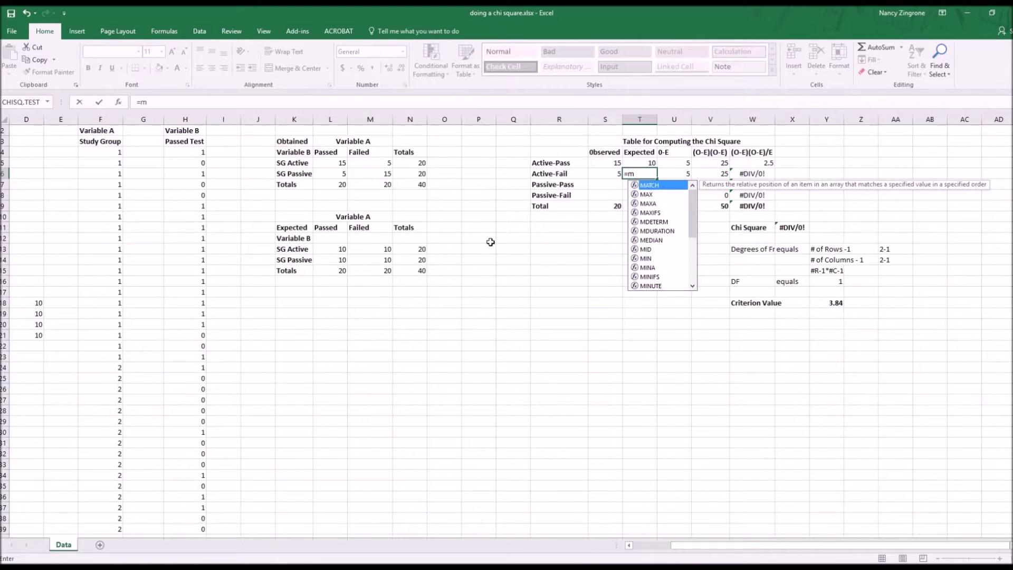
{"action": "type", "text": "13"}
{"action": "key", "text": "Return"}
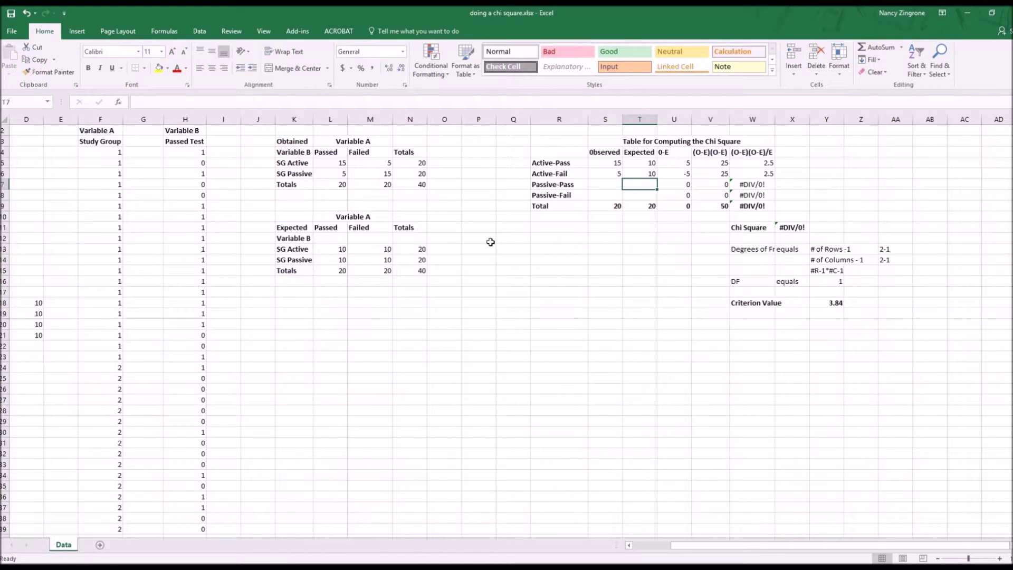
Link the Passive-Pass and Passive-Fail cells to =L6, =L13, =M6 and =M14
{"action": "key", "text": "Left"}
{"action": "type", "text": "="}
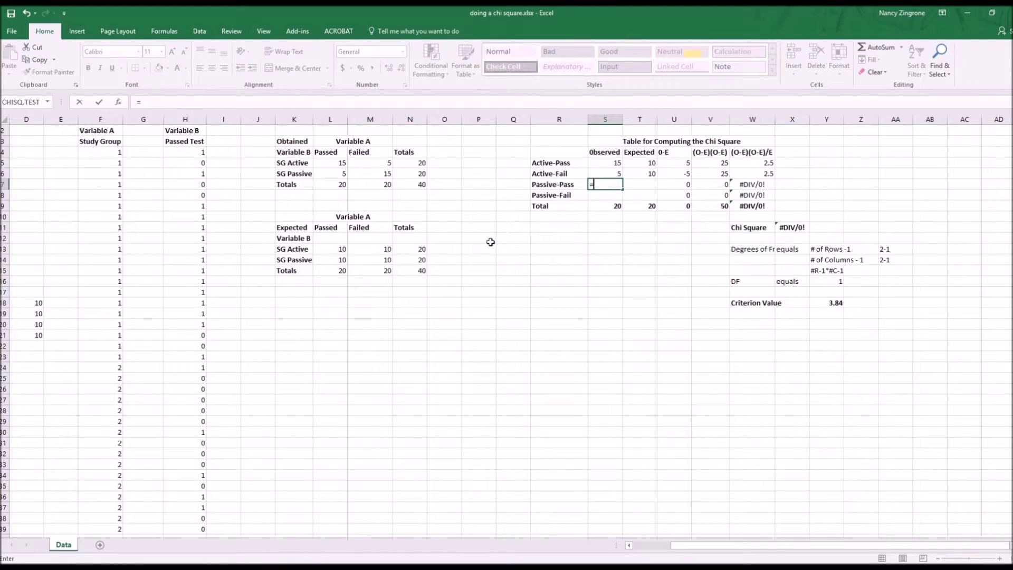
{"action": "type", "text": "l"}
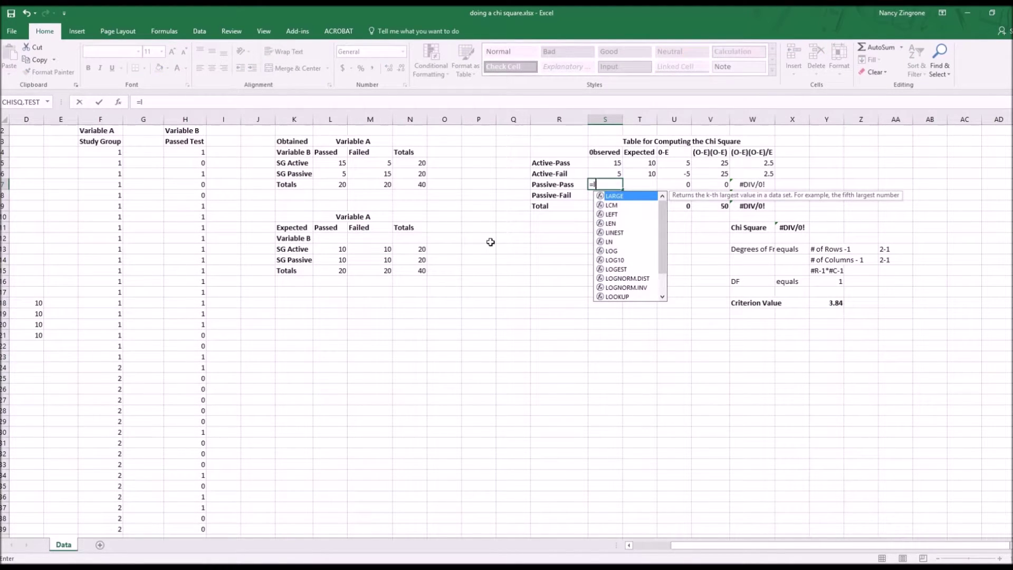
{"action": "type", "text": "6"}
{"action": "key", "text": "Return"}
{"action": "key", "text": "Up"}
{"action": "key", "text": "Right"}
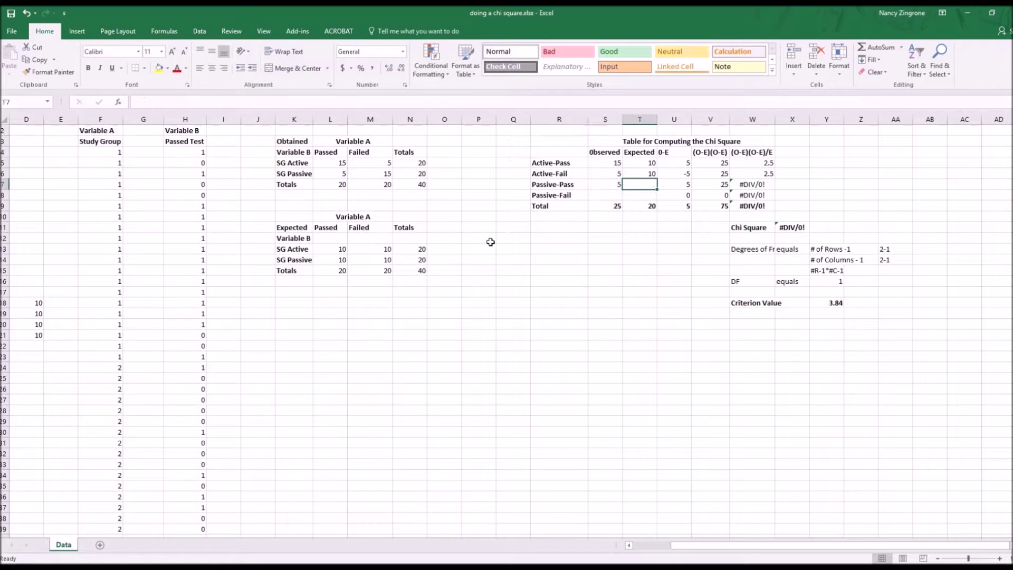
{"action": "type", "text": "="}
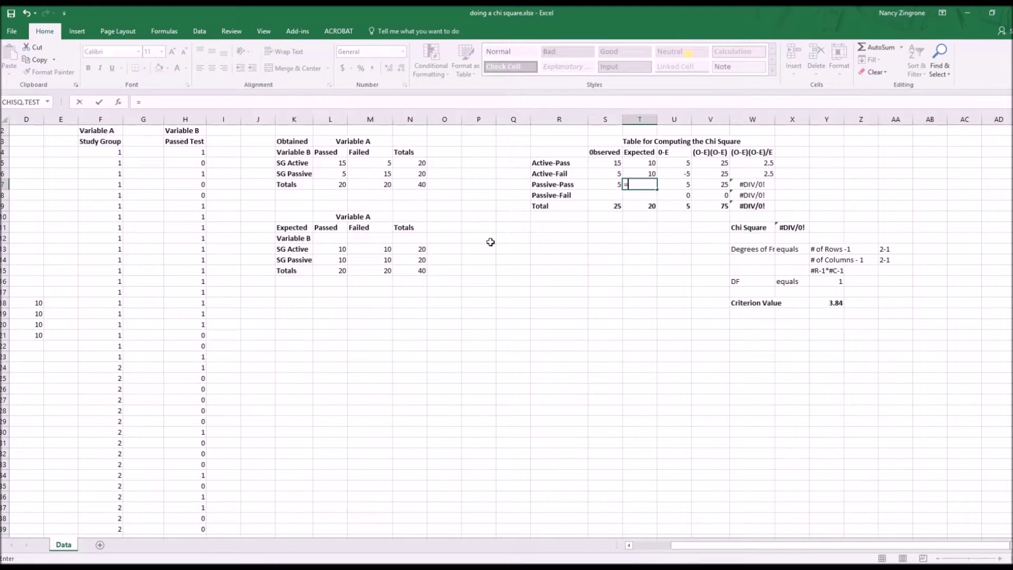
{"action": "type", "text": "l"}
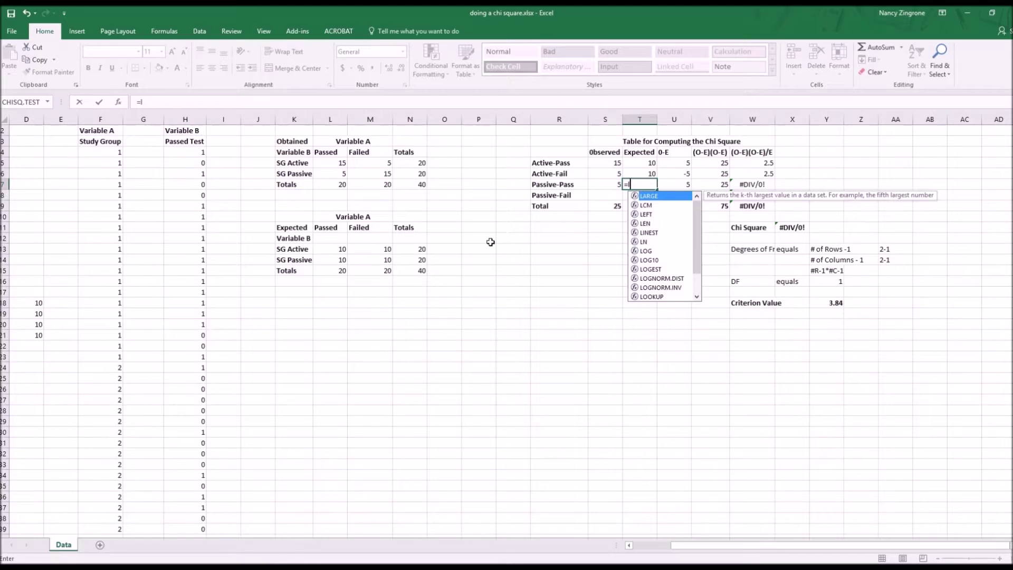
{"action": "type", "text": "13"}
{"action": "key", "text": "Return"}
{"action": "key", "text": "Left"}
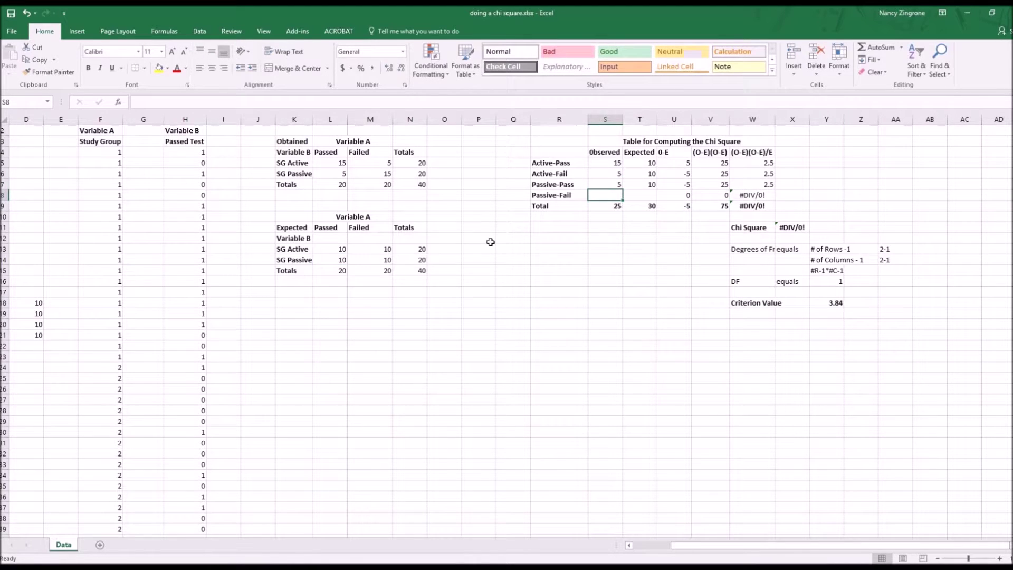
{"action": "type", "text": "="}
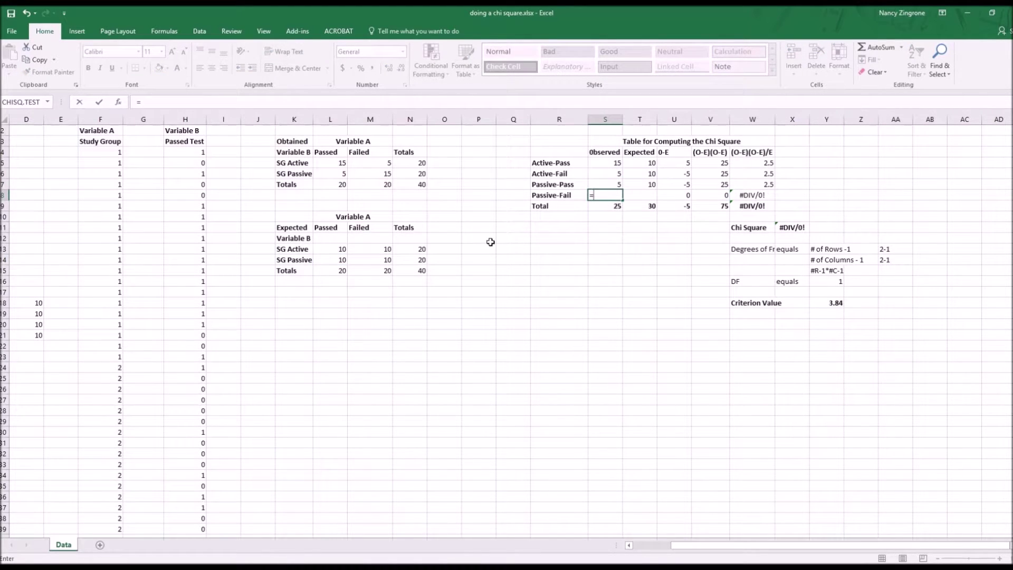
{"action": "type", "text": "m6"}
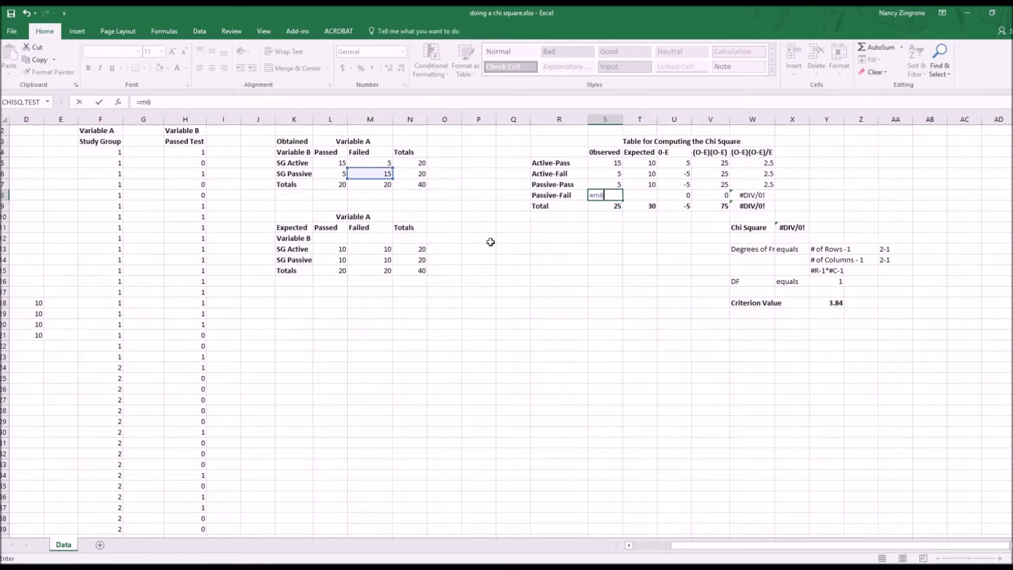
{"action": "key", "text": "Right"}
{"action": "type", "text": "="}
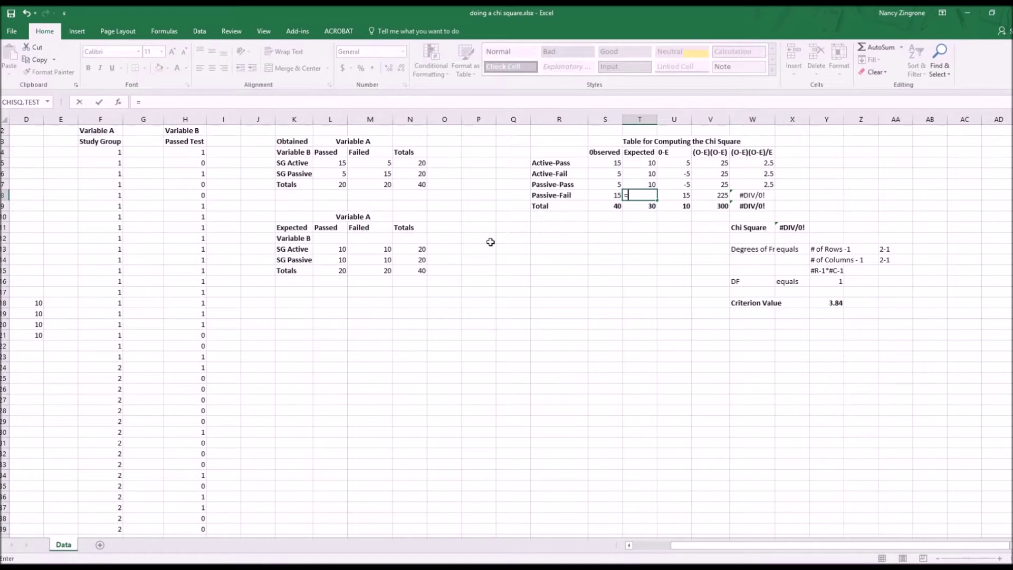
{"action": "type", "text": "m14"}
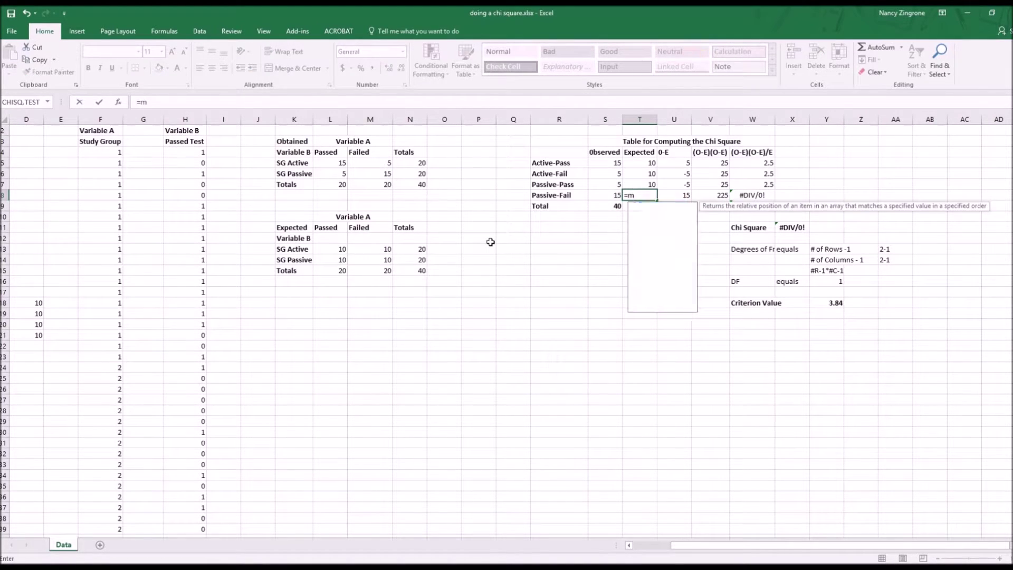
{"action": "key", "text": "Return"}
{"action": "key", "text": "Up"}
{"action": "key", "text": "Up"}
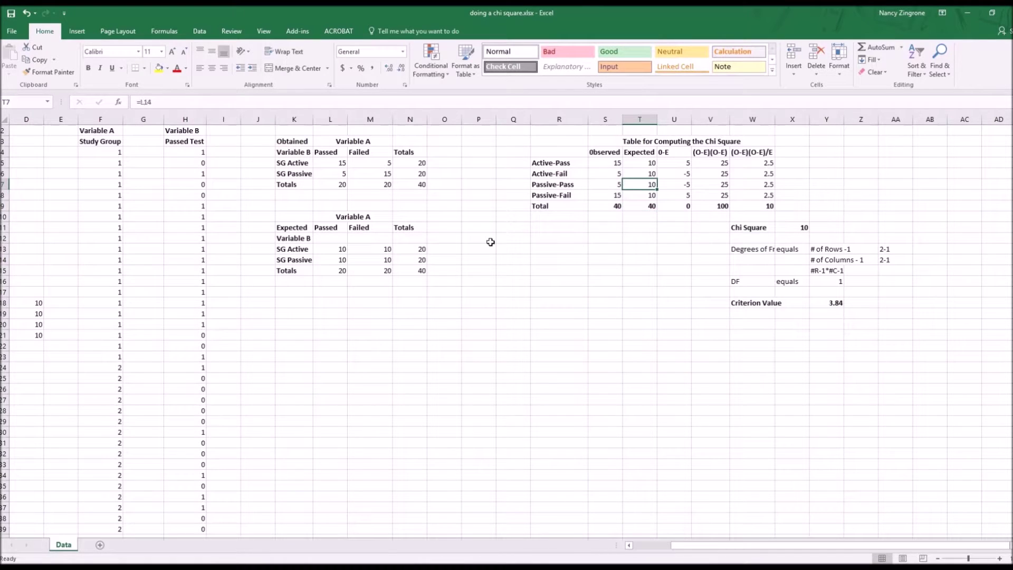
{"action": "key", "text": "Left"}
{"action": "key", "text": "Left"}
Review the Chi Square formula in X11 and the (O-E)(O-E)/E column total in W9
{"action": "key", "text": "Up"}
{"action": "key", "text": "Up"}
{"action": "key", "text": "Right"}
{"action": "key", "text": "Right"}
{"action": "key", "text": "Right"}
{"action": "key", "text": "Right"}
{"action": "key", "text": "Right"}
{"action": "key", "text": "Right"}
{"action": "key", "text": "Right"}
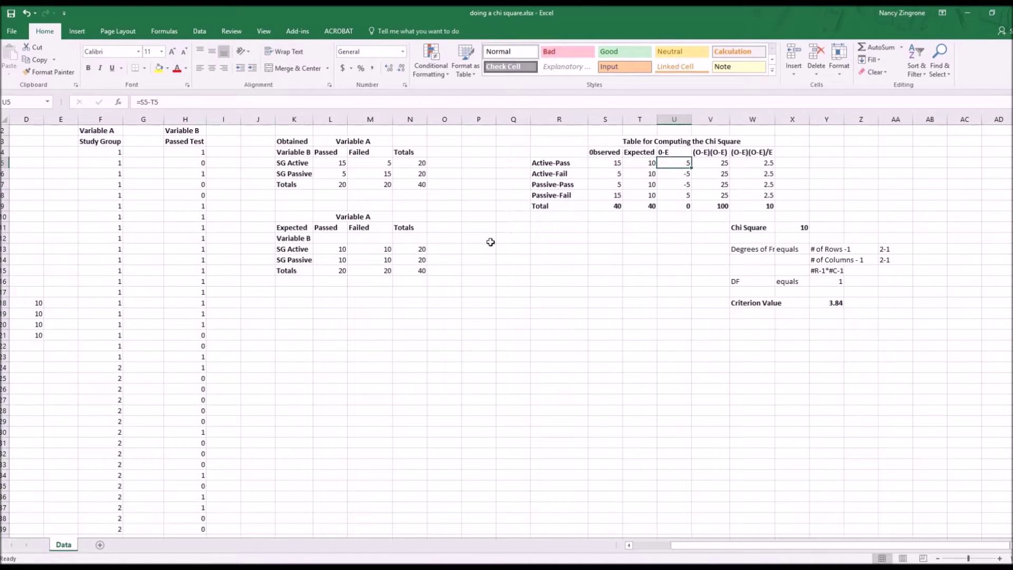
{"action": "key", "text": "Down"}
{"action": "key", "text": "Down"}
{"action": "key", "text": "Down"}
{"action": "key", "text": "Down"}
{"action": "key", "text": "Down"}
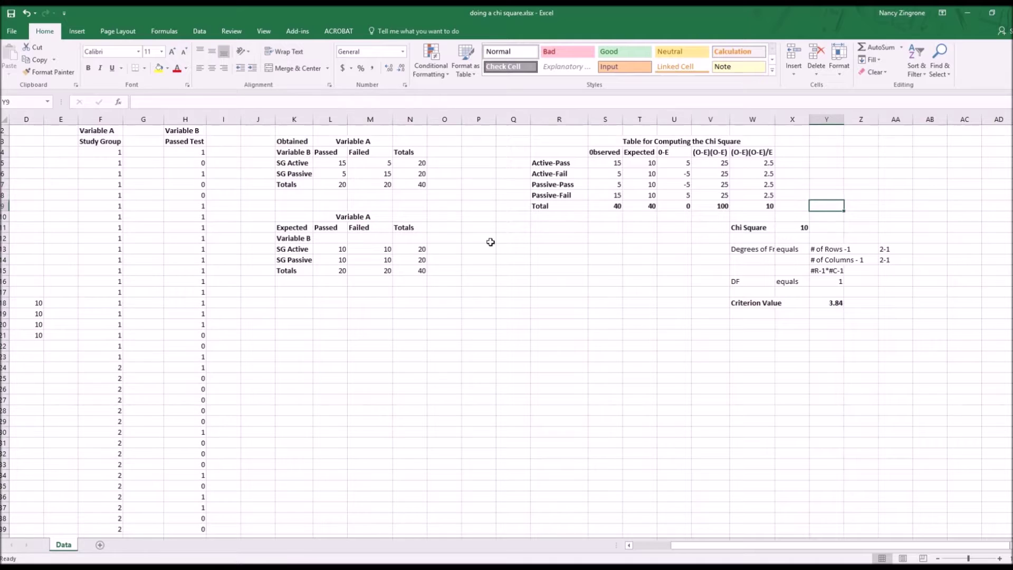
{"action": "key", "text": "Left"}
{"action": "key", "text": "Left"}
{"action": "key", "text": "Left"}
{"action": "key", "text": "Left"}
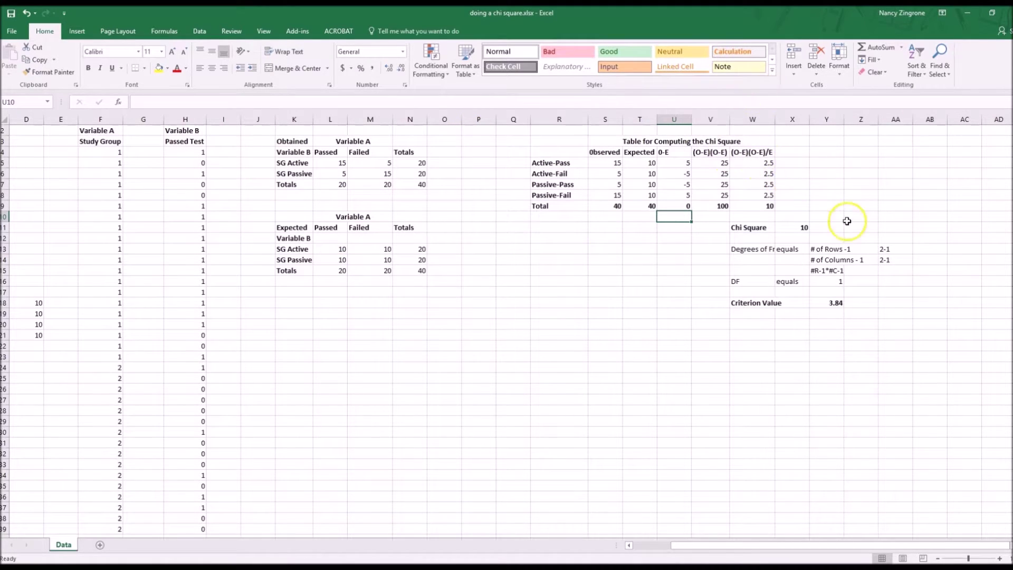
{"action": "left_click", "coordinate": [797, 227]}
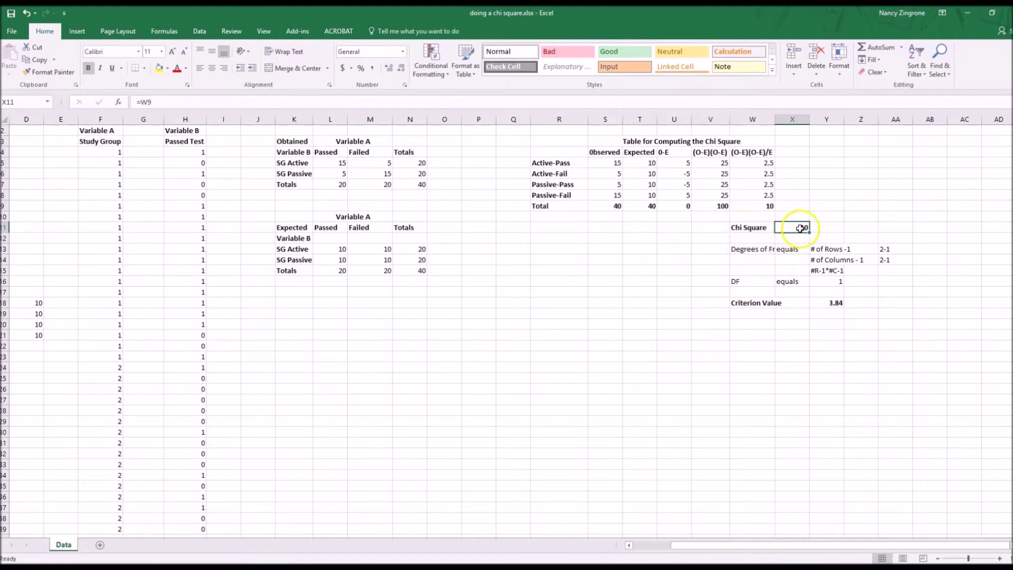
{"action": "left_click", "coordinate": [769, 207]}
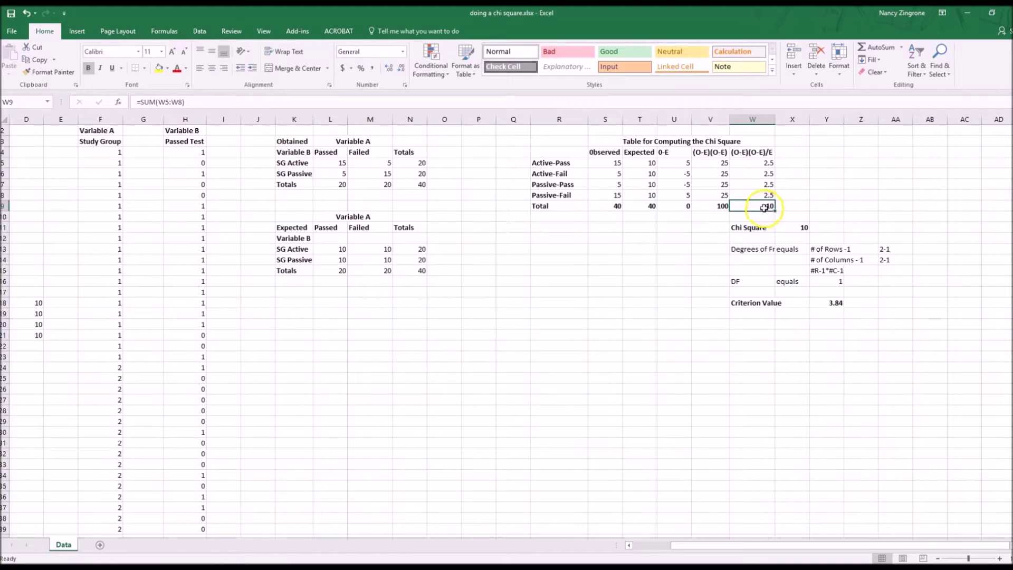
{"action": "left_click", "coordinate": [797, 229]}
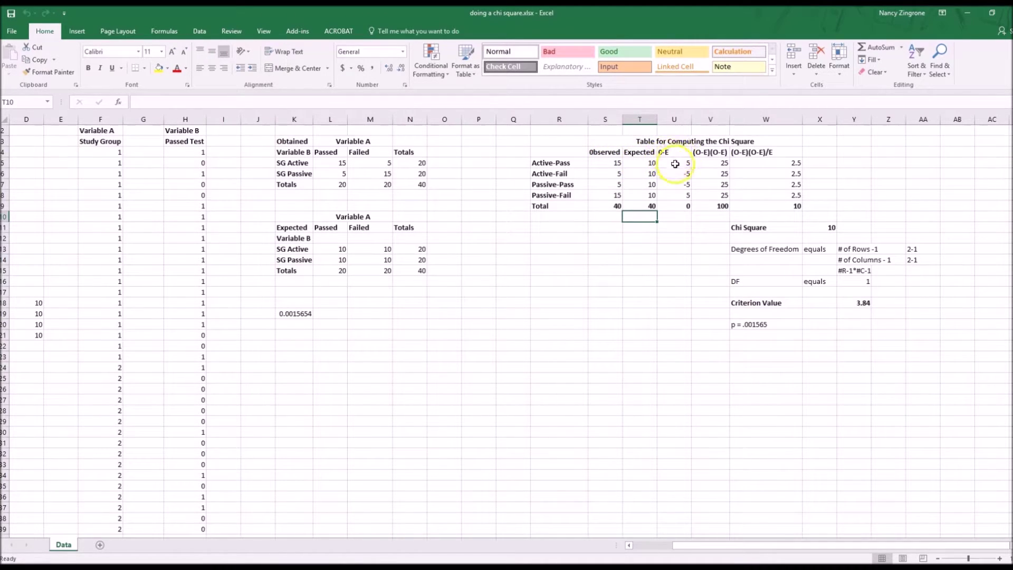
{"action": "left_click", "coordinate": [683, 163]}
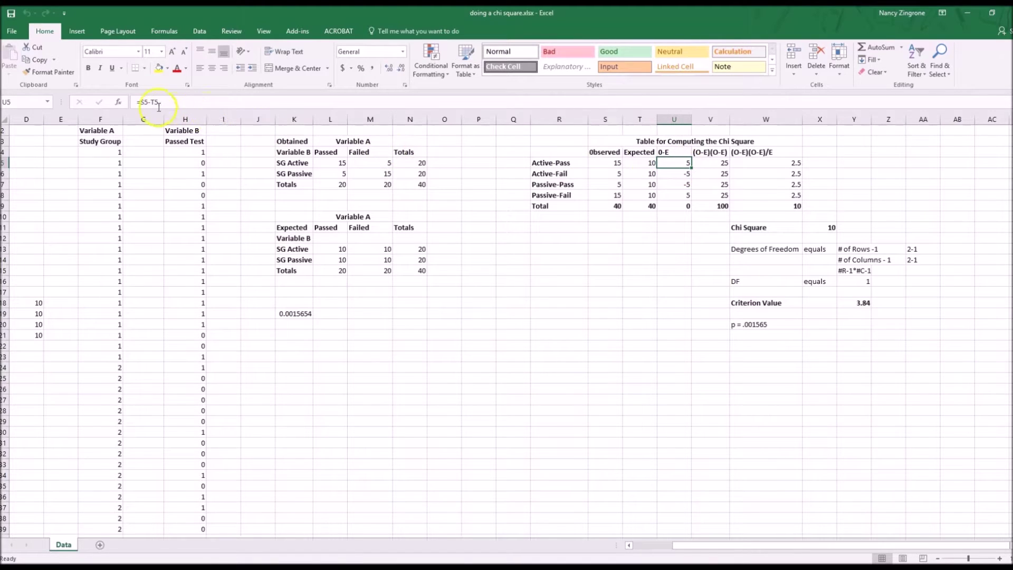
{"action": "key", "text": "Left"}
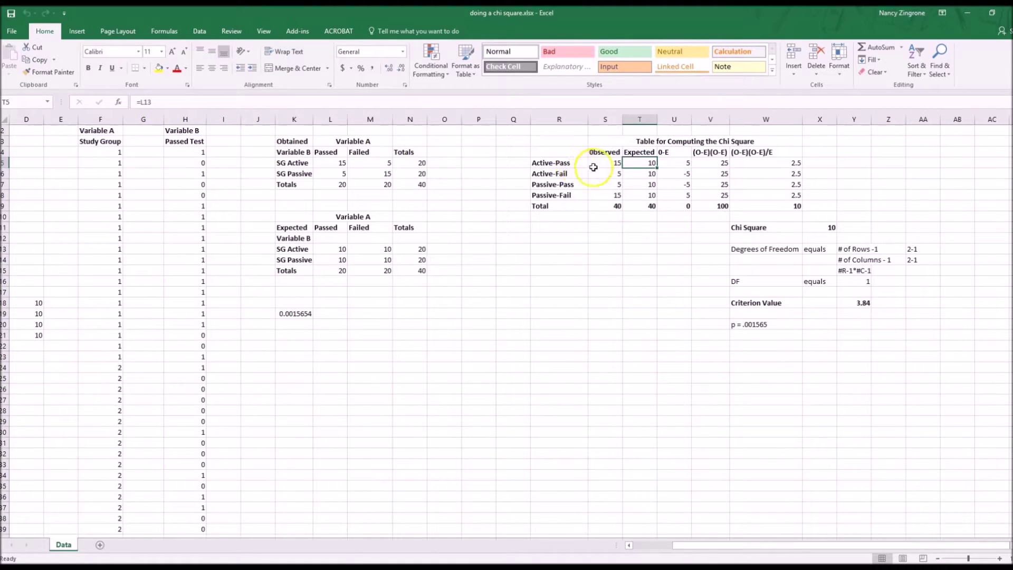
{"action": "left_click", "coordinate": [600, 163]}
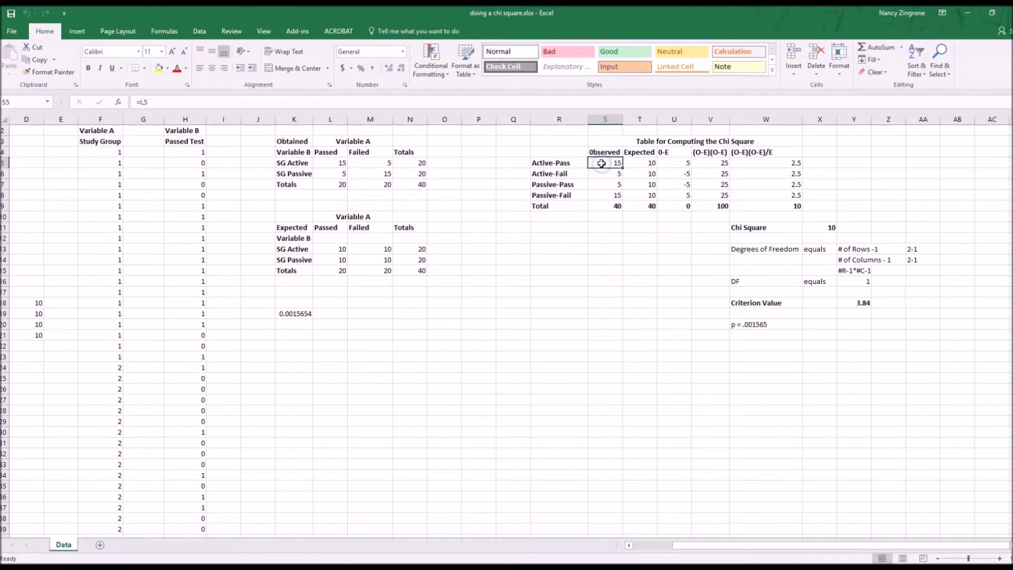
{"action": "left_click", "coordinate": [649, 163]}
{"action": "left_click", "coordinate": [679, 163]}
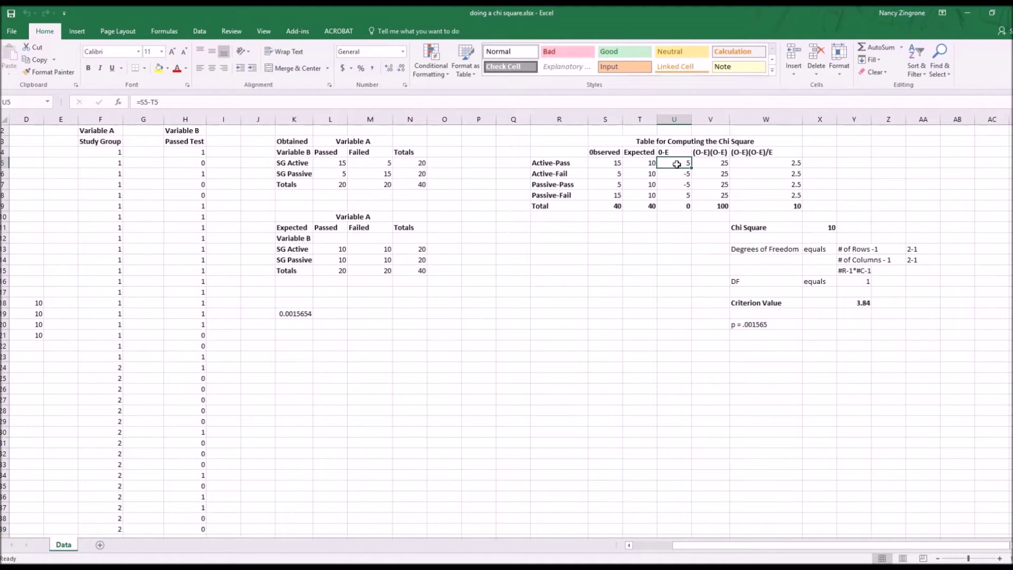
{"action": "left_click", "coordinate": [679, 173]}
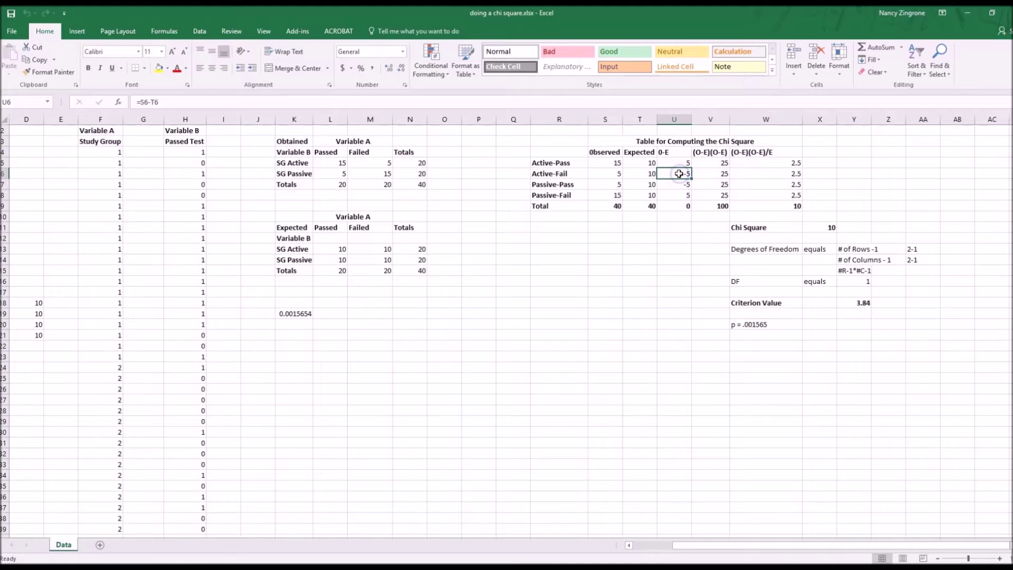
{"action": "key", "text": "shift+Down"}
{"action": "key", "text": "shift+Down"}
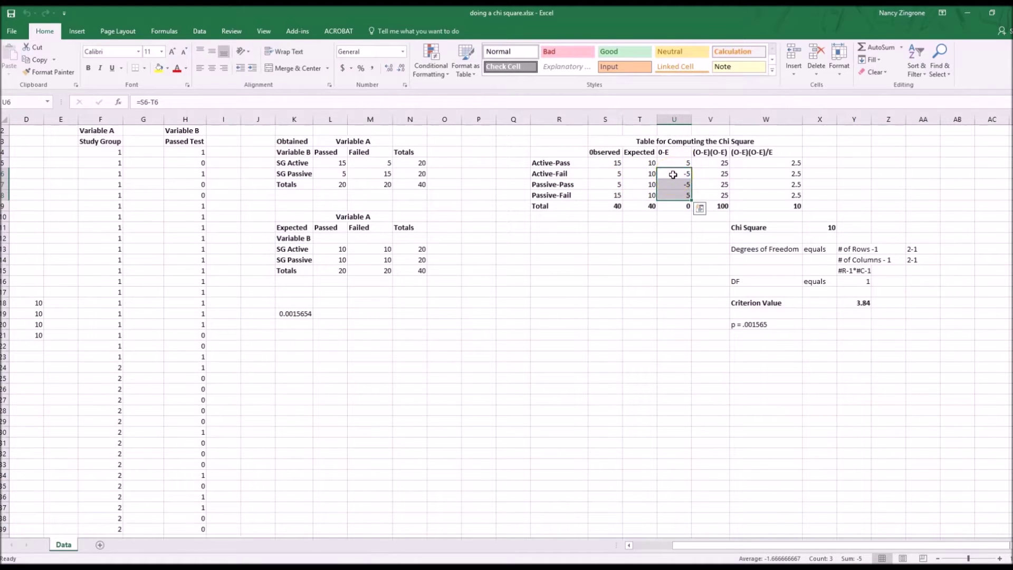
{"action": "left_click", "coordinate": [674, 185]}
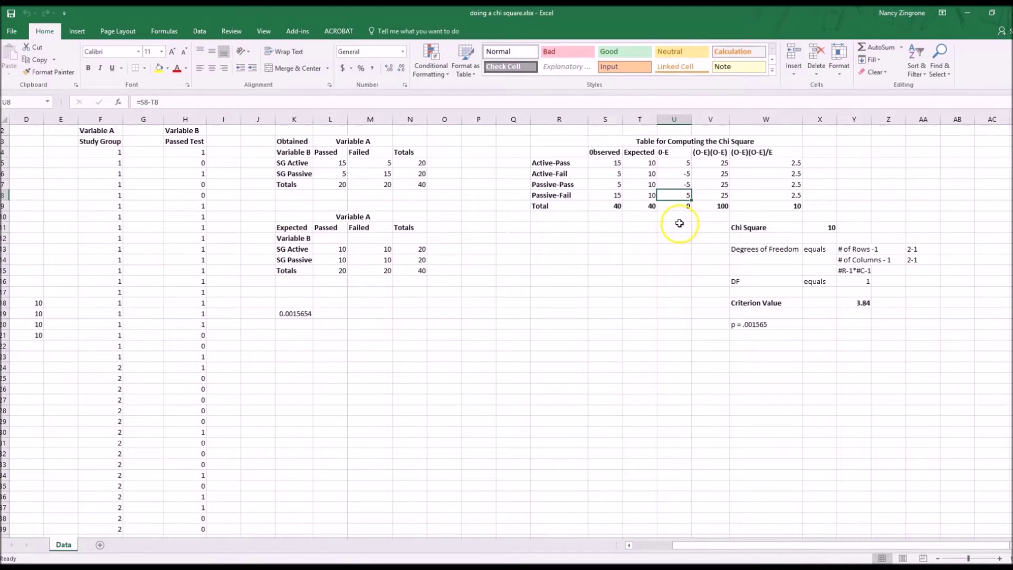
{"action": "left_click", "coordinate": [677, 218]}
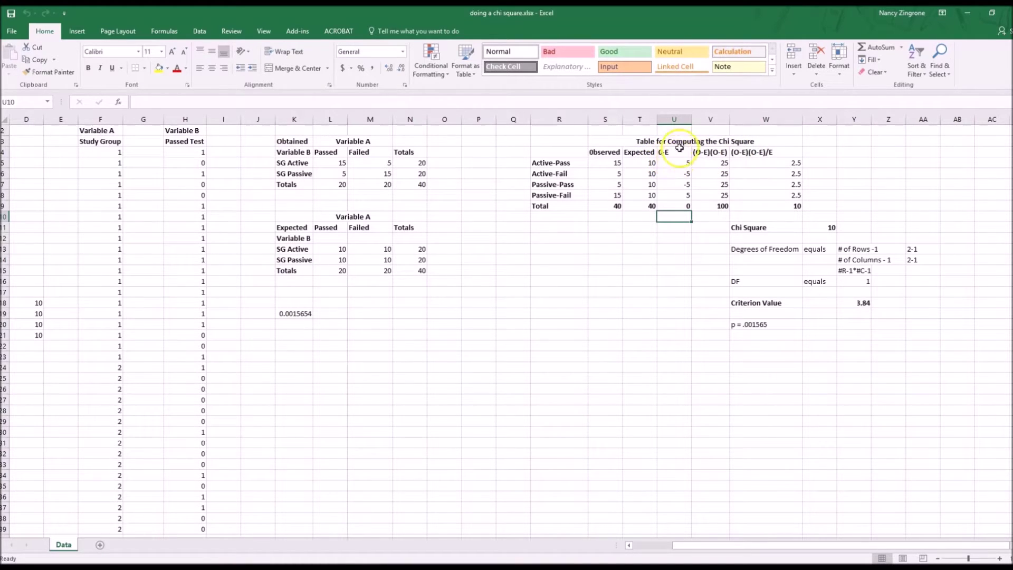
{"action": "left_click", "coordinate": [708, 164]}
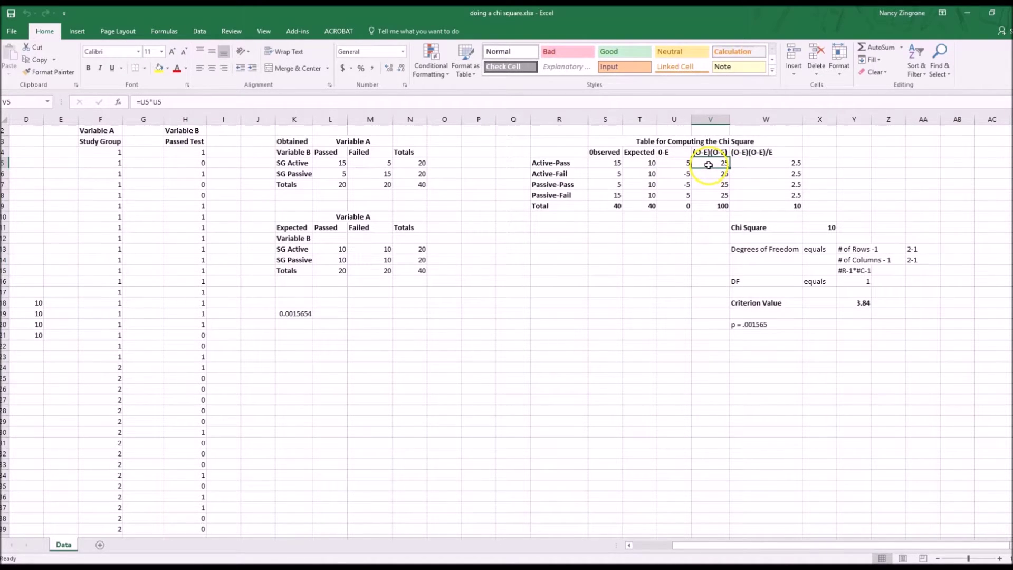
{"action": "left_click", "coordinate": [674, 167]}
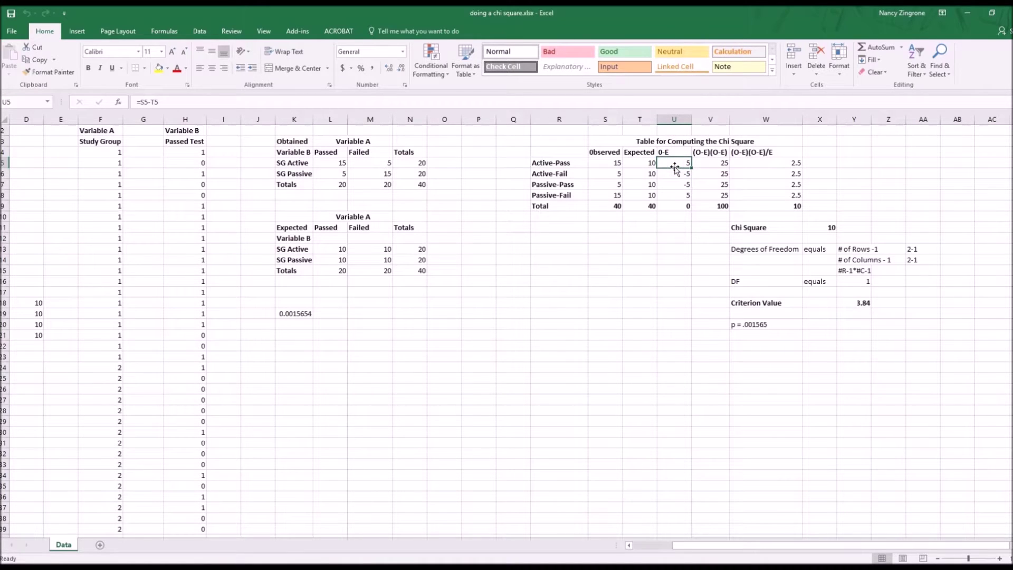
{"action": "left_click", "coordinate": [714, 164]}
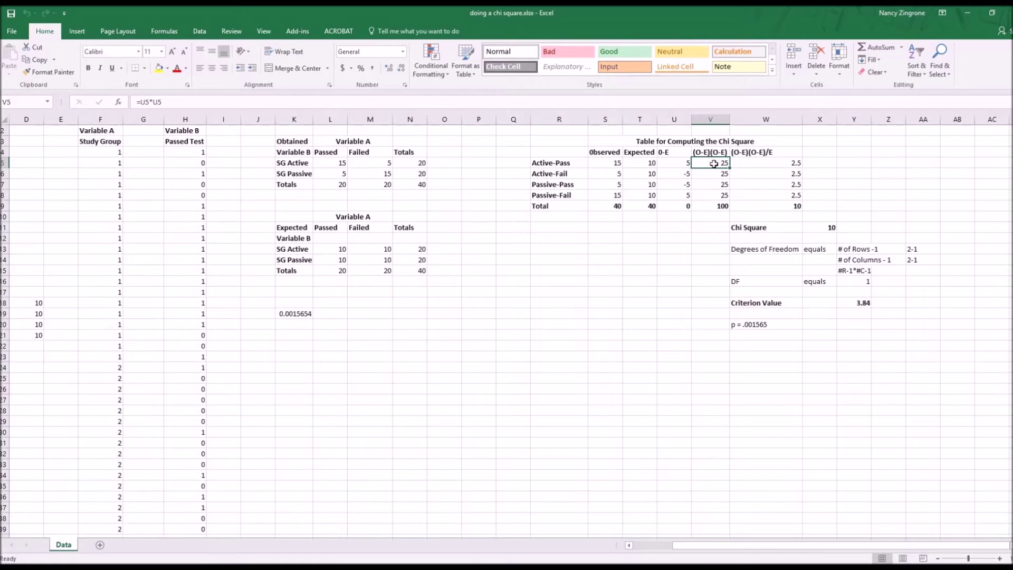
{"action": "left_click", "coordinate": [714, 164]}
{"action": "left_click", "coordinate": [710, 176]}
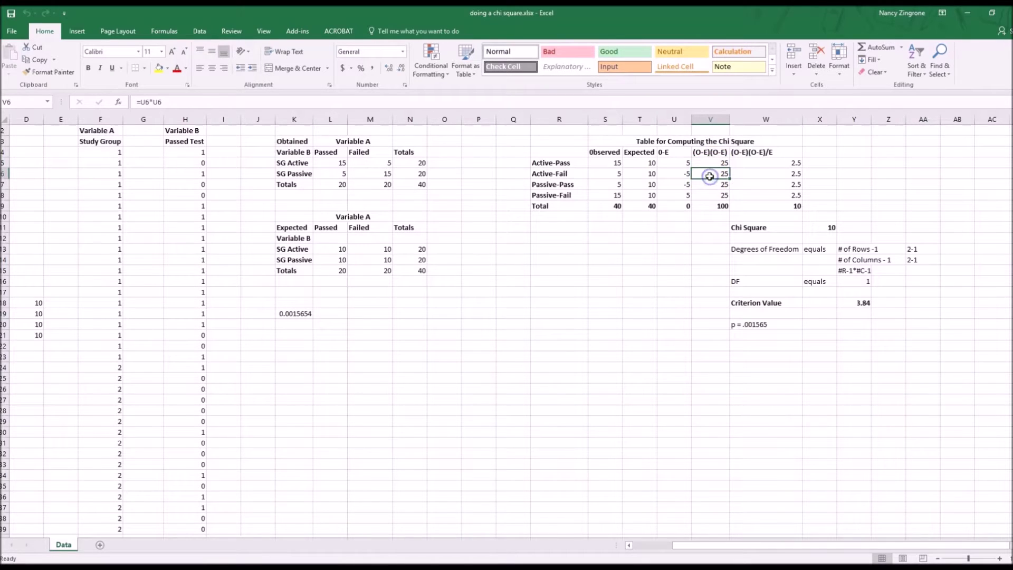
{"action": "key", "text": "shift+Down"}
{"action": "key", "text": "shift+Down"}
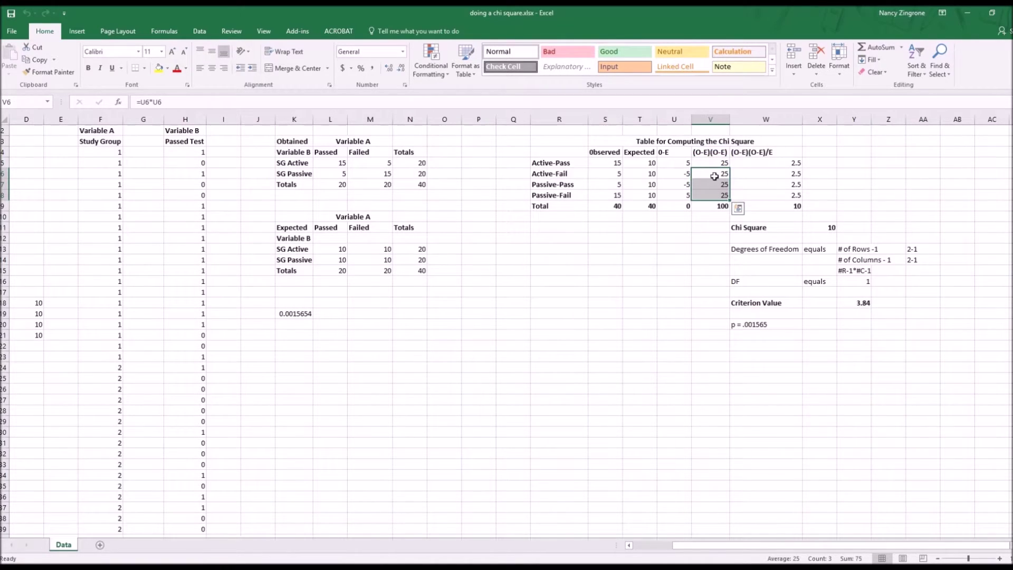
{"action": "left_click", "coordinate": [713, 174]}
{"action": "left_click", "coordinate": [711, 184]}
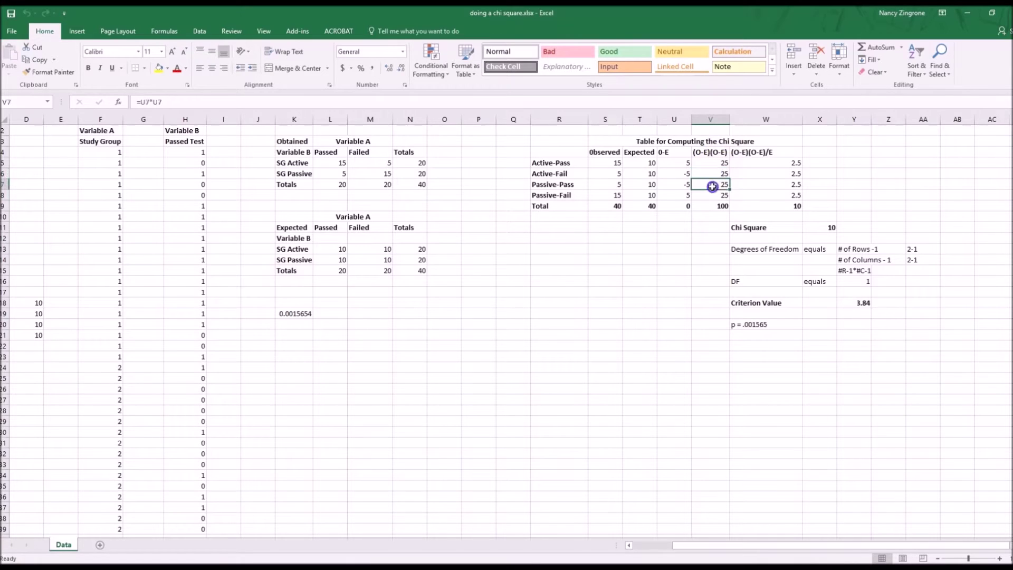
{"action": "left_click", "coordinate": [711, 200]}
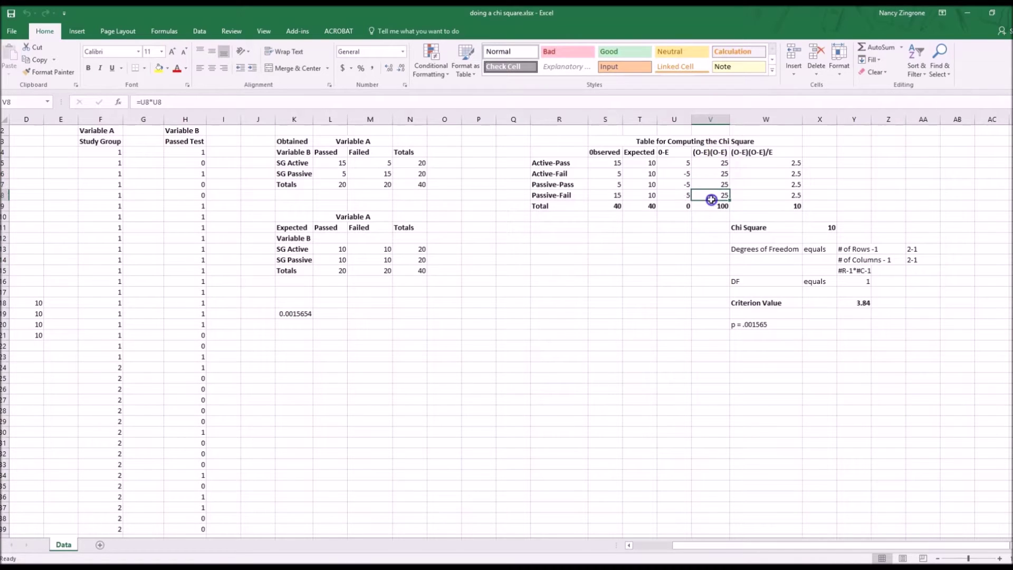
{"action": "left_click", "coordinate": [711, 163]}
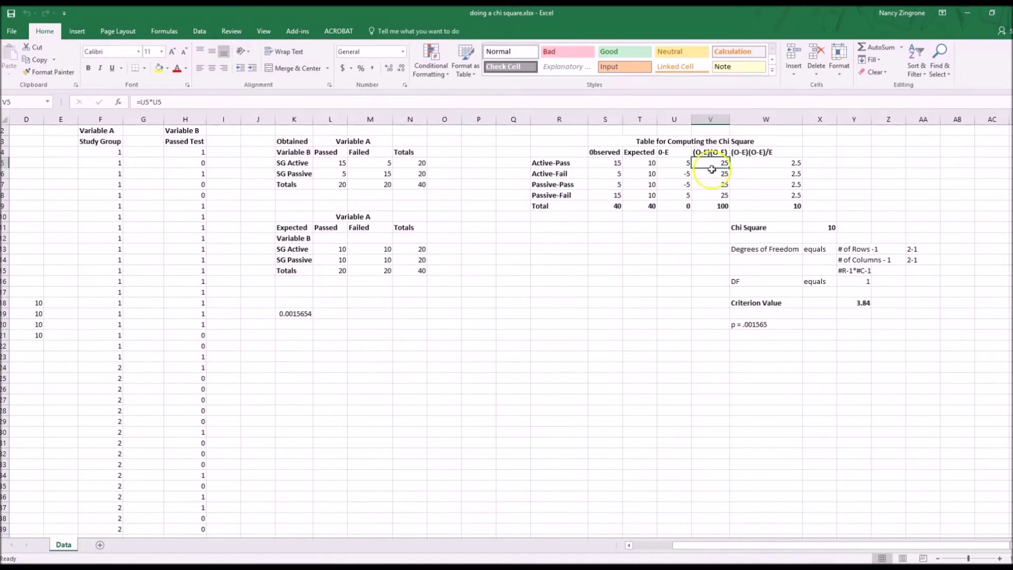
{"action": "left_click", "coordinate": [711, 173]}
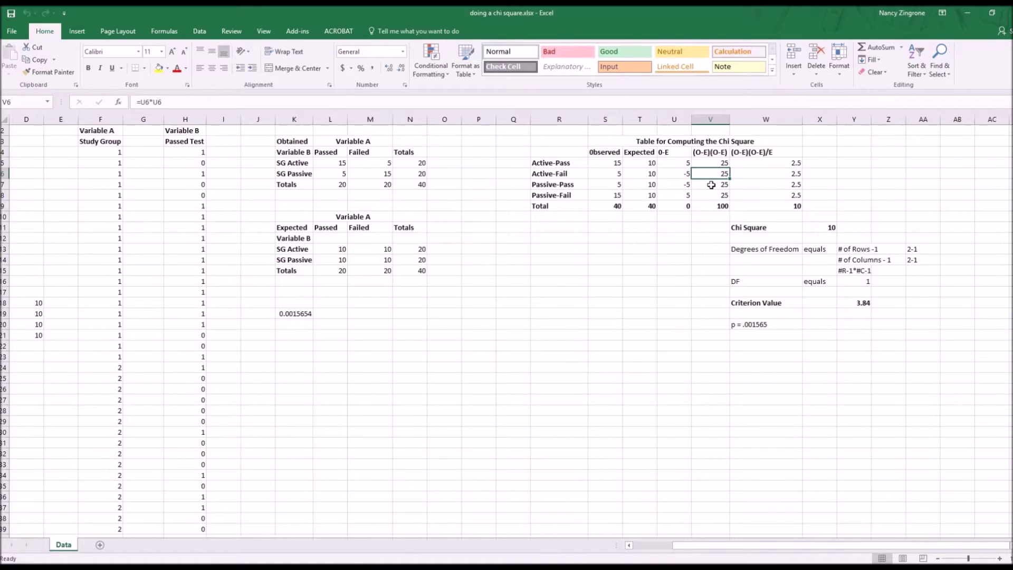
{"action": "left_click", "coordinate": [711, 185]}
{"action": "left_click", "coordinate": [713, 195]}
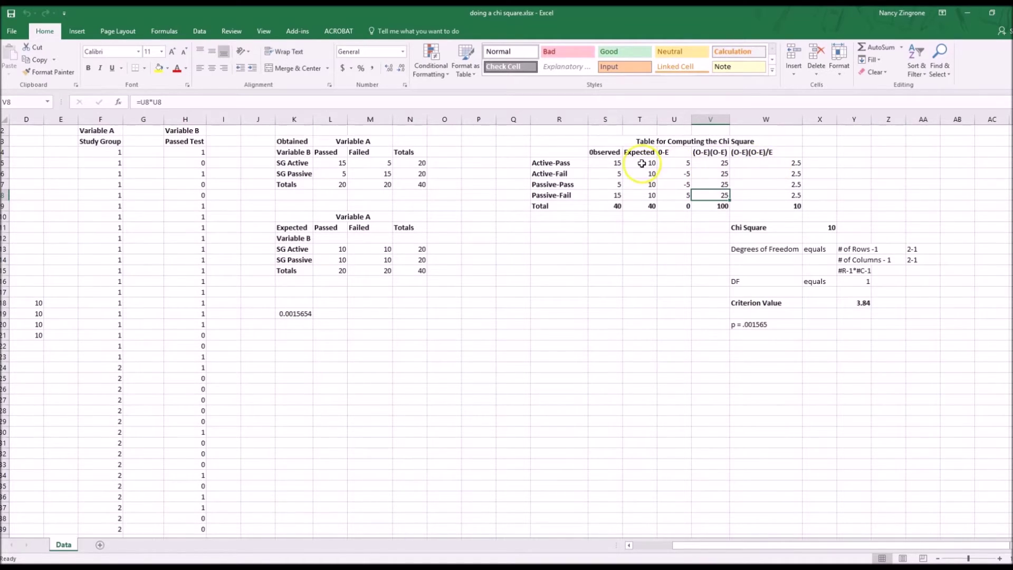
Fill the W5 (O-E)(O-E)/E formula down to W8 so each row gives 2.5
{"action": "left_click", "coordinate": [767, 164]}
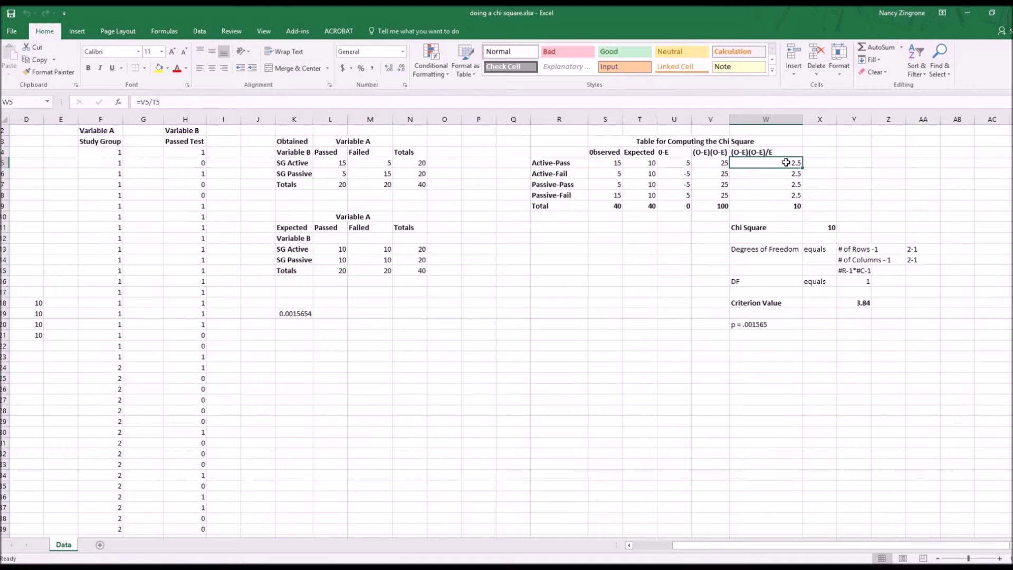
{"action": "left_click_drag", "start_coordinate": [782, 173], "coordinate": [779, 175]}
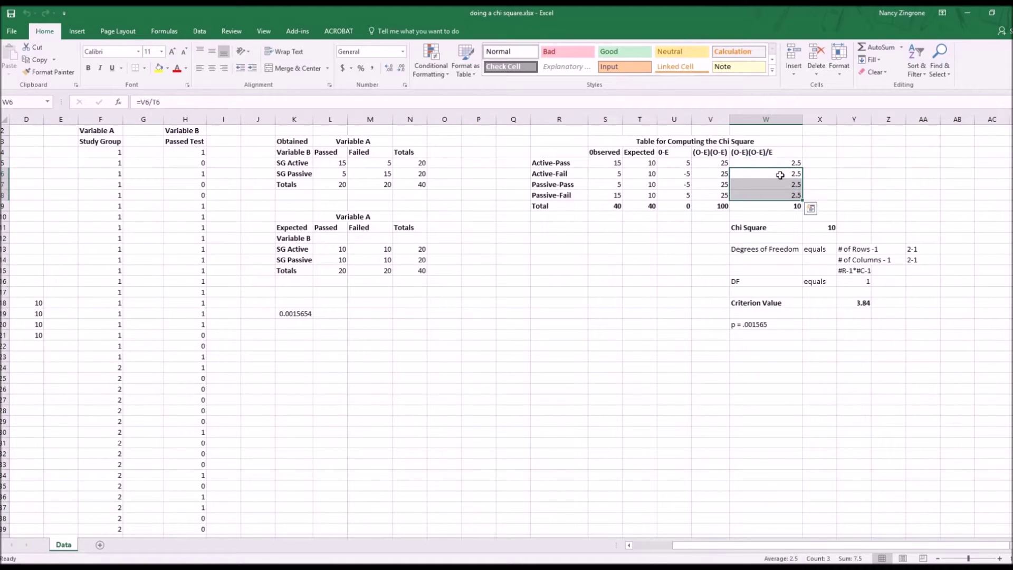
{"action": "left_click", "coordinate": [851, 174]}
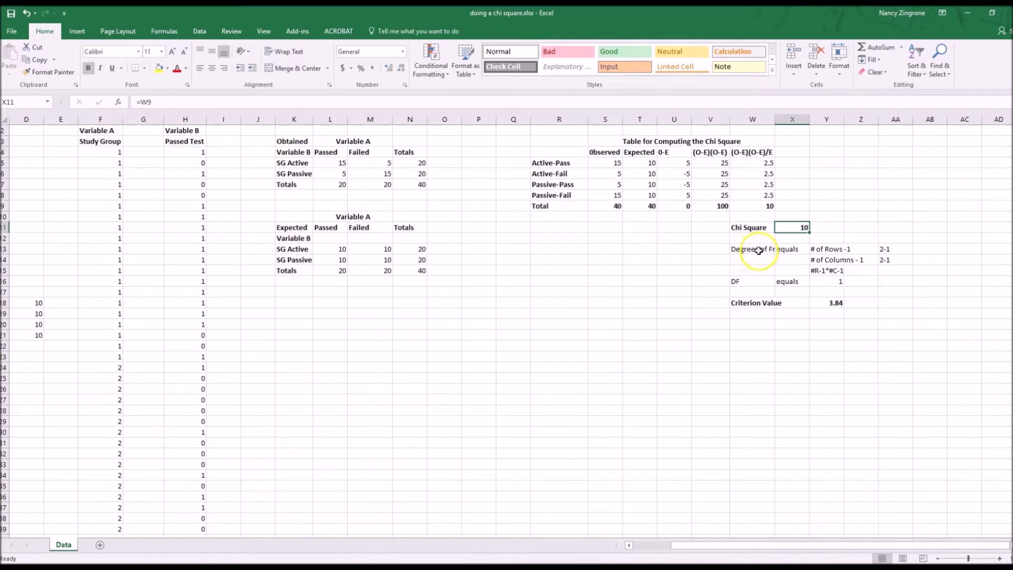
AutoFit column W to the Degrees of Freedom label, then bring up VassarStats in Firefox
{"action": "left_click", "coordinate": [738, 249]}
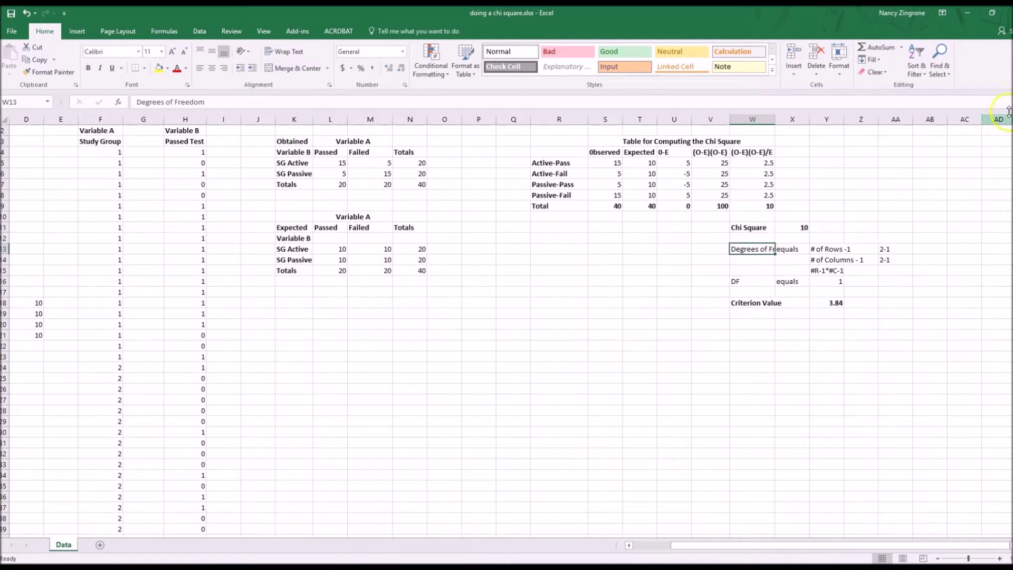
{"action": "left_click", "coordinate": [838, 74]}
{"action": "left_click", "coordinate": [861, 137]}
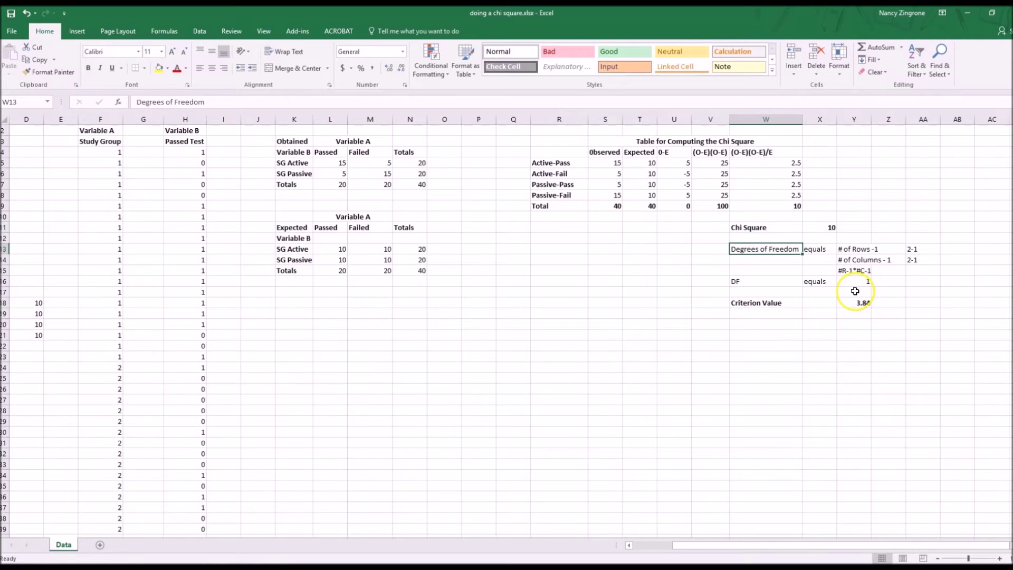
{"action": "left_click", "coordinate": [856, 291]}
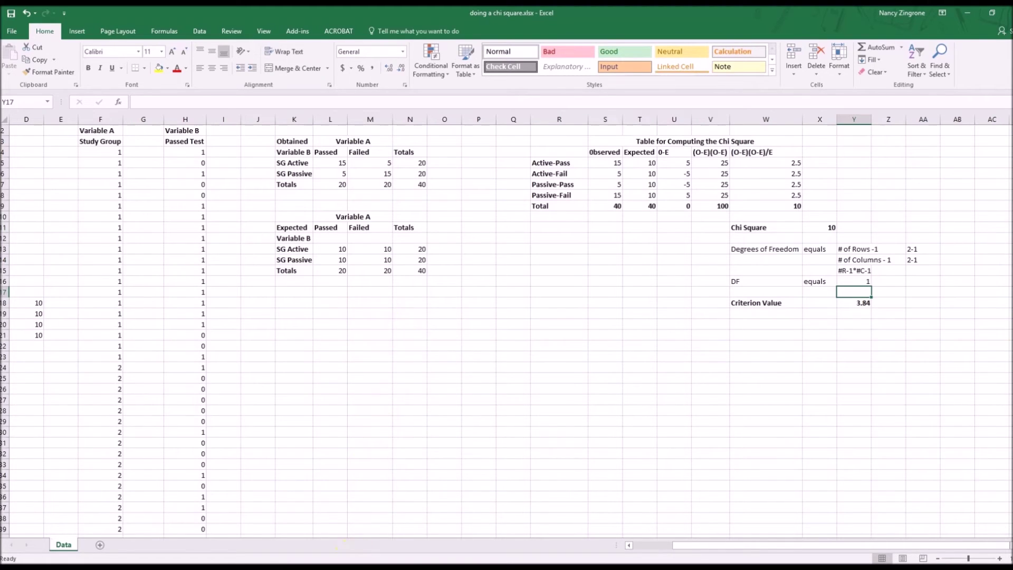
{"action": "left_click", "coordinate": [324, 525]}
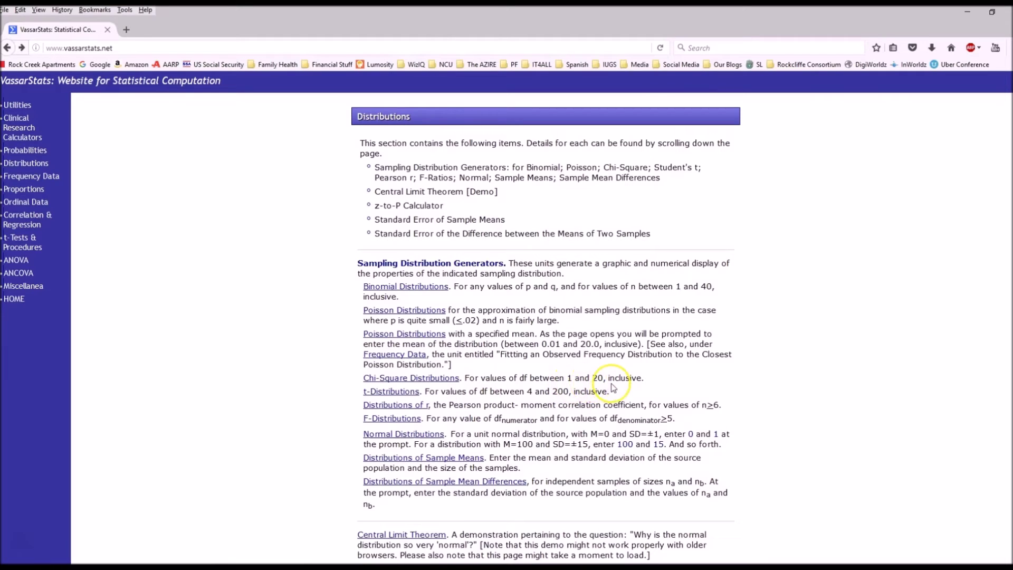
Show the df 1 chi-square distribution, scroll to the 10.0 row, and return to Excel
{"action": "left_click", "coordinate": [419, 381]}
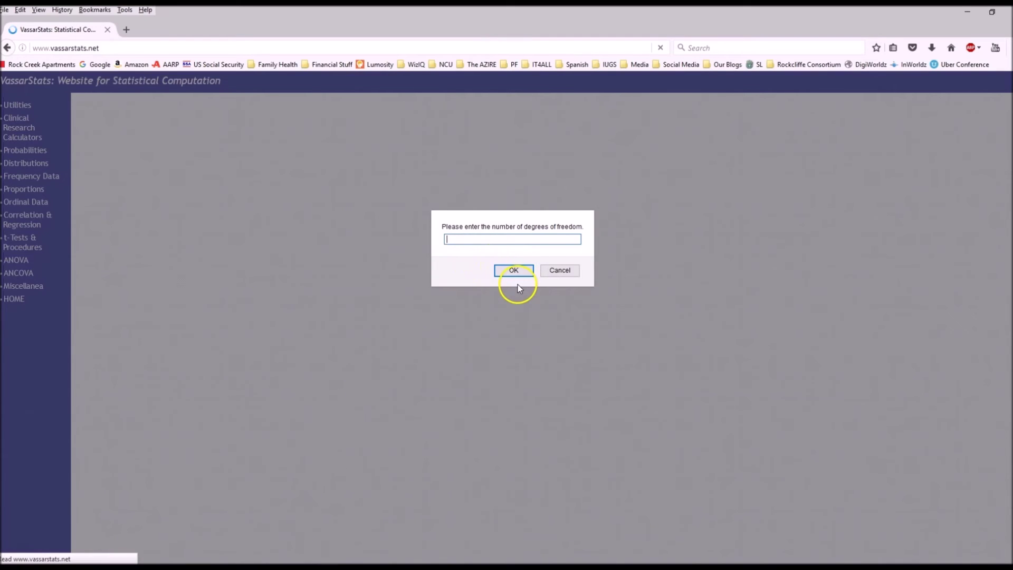
{"action": "type", "text": "1"}
{"action": "left_click", "coordinate": [514, 271]}
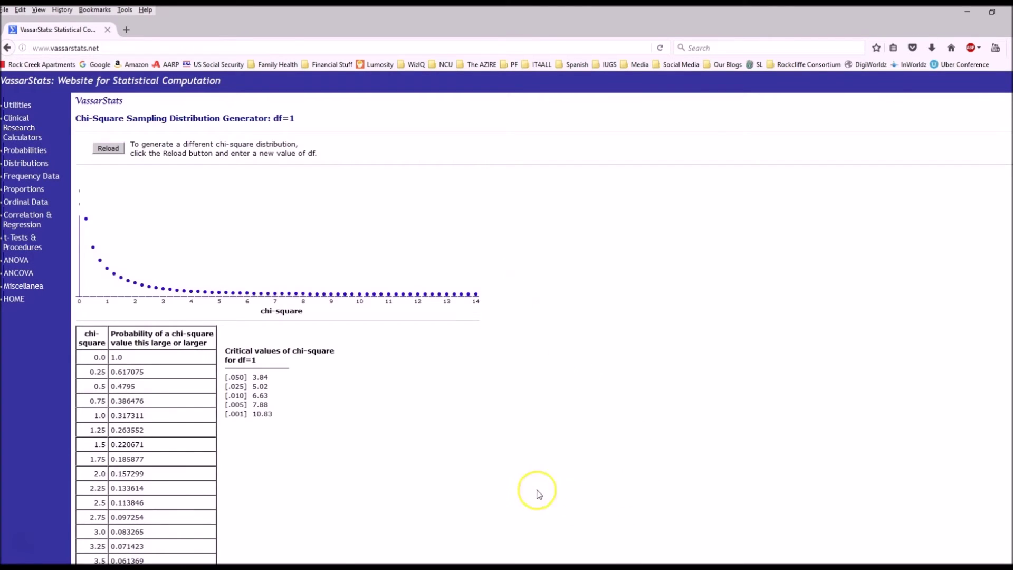
{"action": "scroll", "coordinate": [994, 208], "scroll_direction": "down", "scroll_amount": 5}
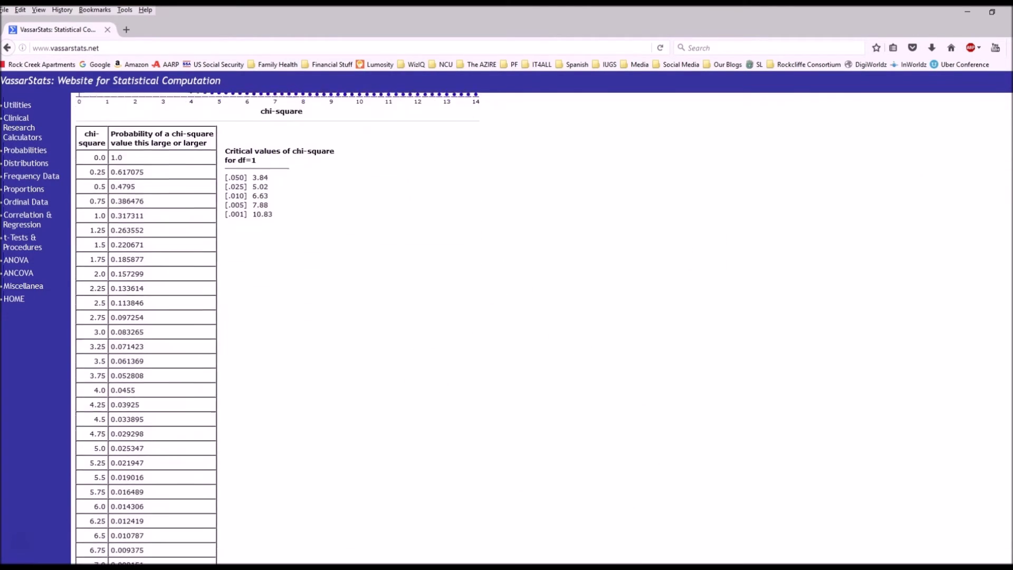
{"action": "scroll", "coordinate": [994, 208], "scroll_direction": "down", "scroll_amount": 4}
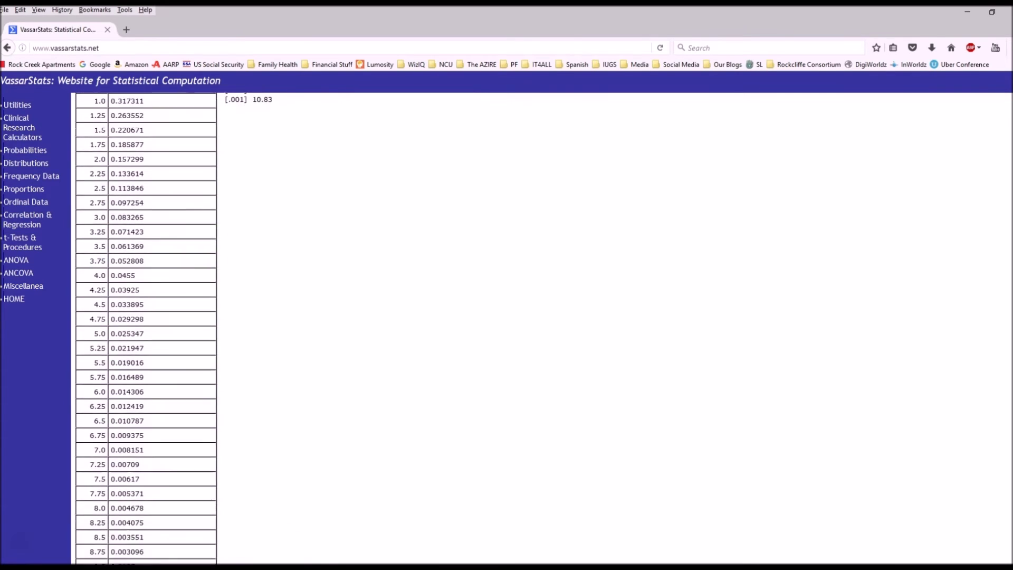
{"action": "scroll", "coordinate": [994, 208], "scroll_direction": "down", "scroll_amount": 5}
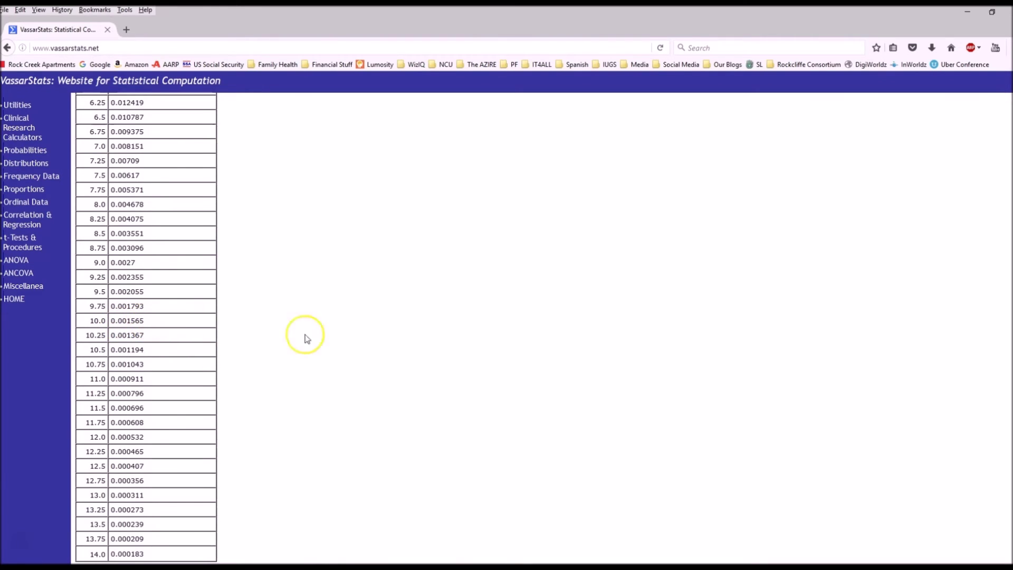
{"action": "key", "text": "alt+Tab"}
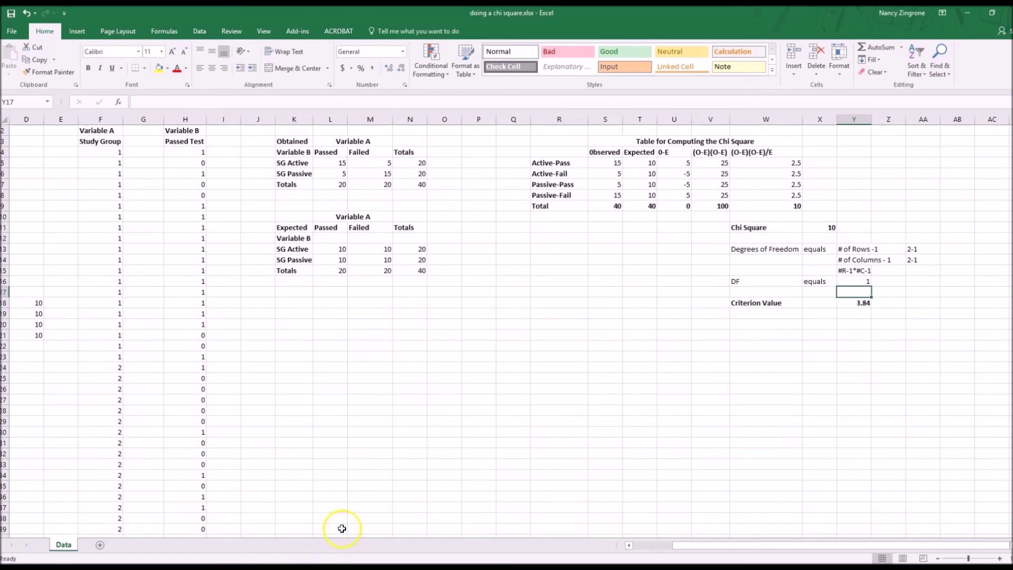
Insert the statistical function CHISQ.TEST into cell K19
{"action": "left_click", "coordinate": [292, 316]}
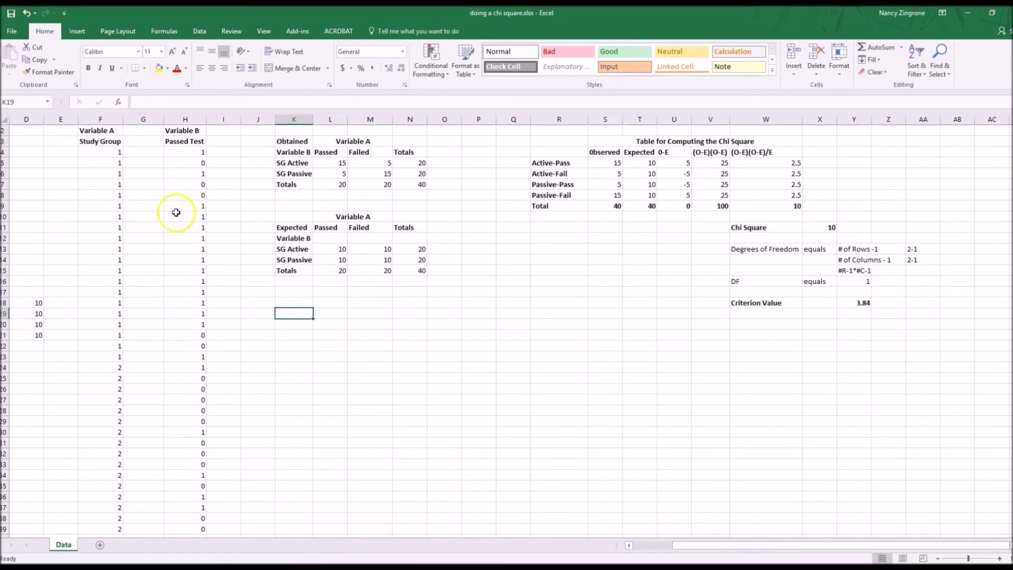
{"action": "left_click", "coordinate": [175, 33]}
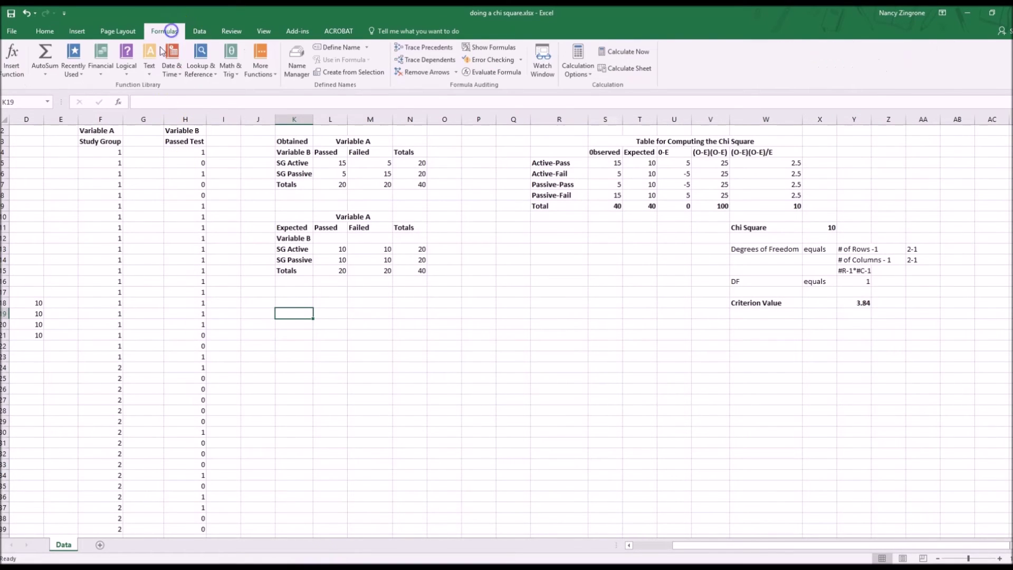
{"action": "left_click", "coordinate": [260, 68]}
{"action": "mouse_move", "coordinate": [248, 87]}
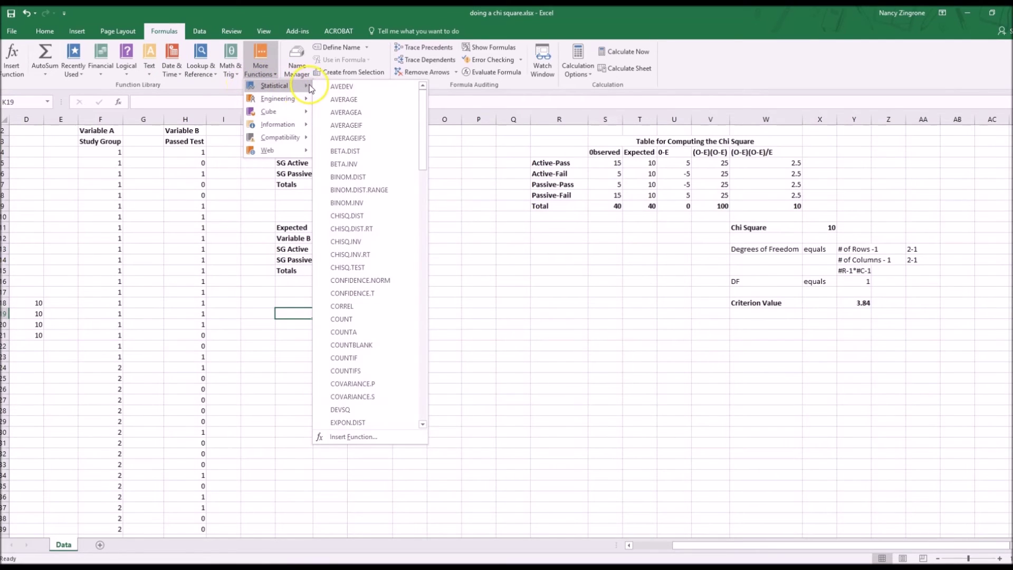
{"action": "left_click_drag", "start_coordinate": [426, 108], "coordinate": [425, 120]}
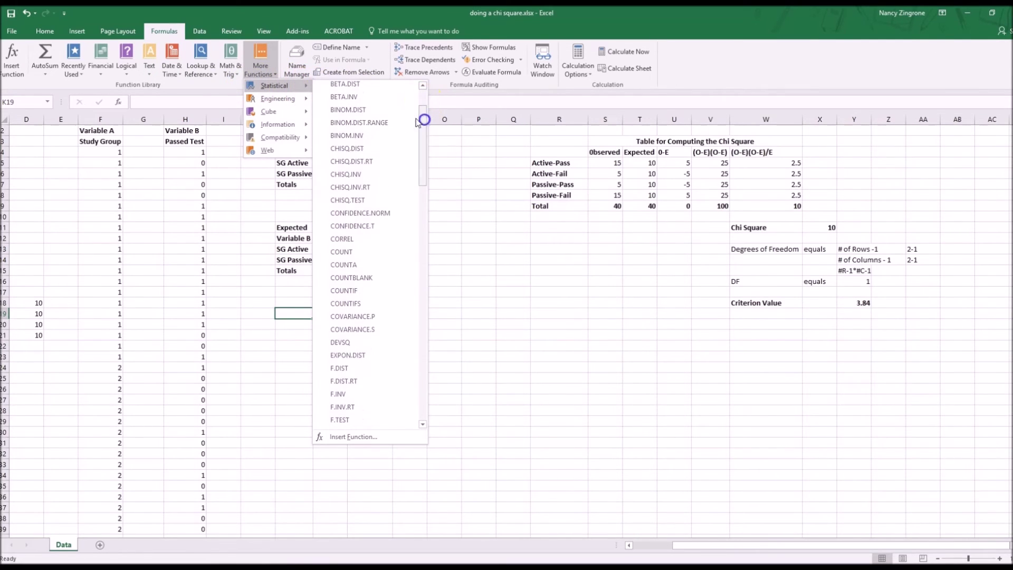
{"action": "left_click", "coordinate": [346, 199]}
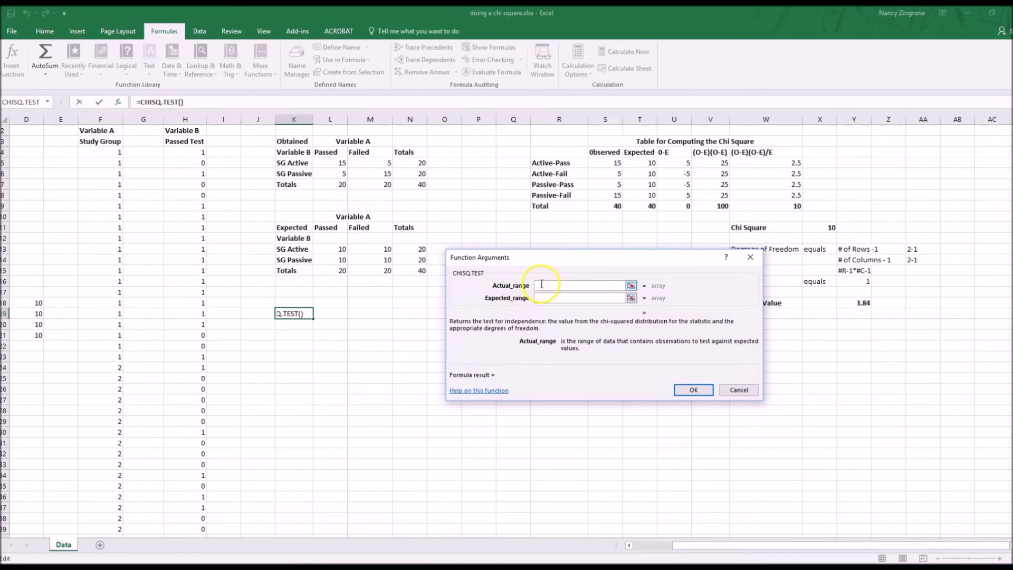
Set CHISQ.TEST's Actual_range to L5:M6 and Expected_range to L13:M14
{"action": "left_click", "coordinate": [331, 164]}
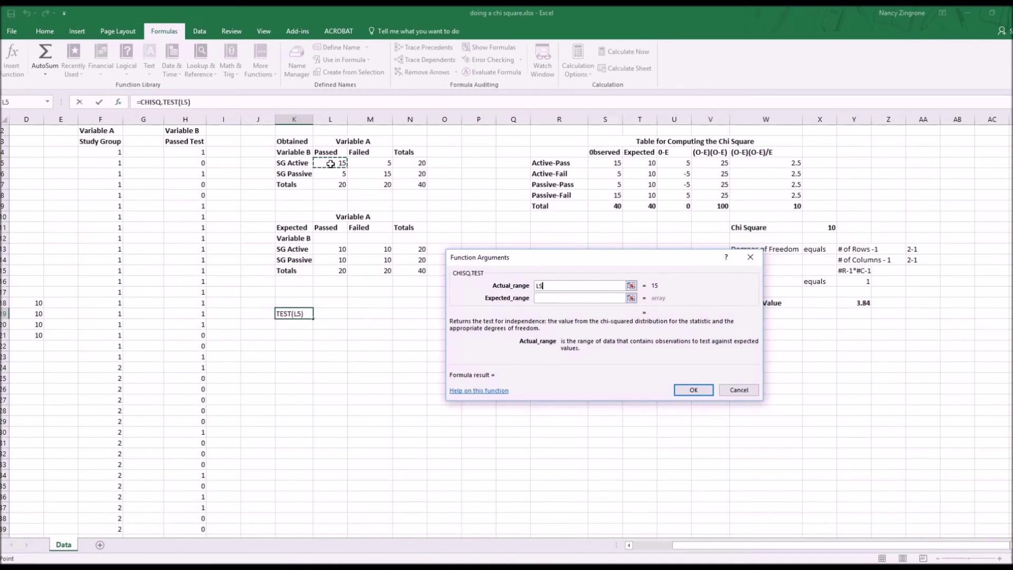
{"action": "key", "text": "shift+Right"}
{"action": "key", "text": "shift+Down"}
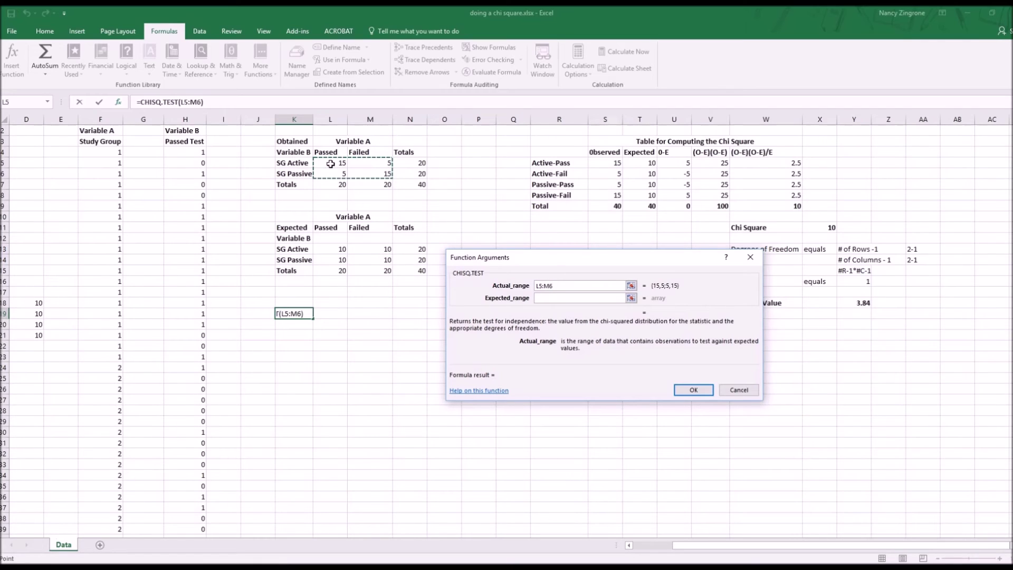
{"action": "left_click", "coordinate": [542, 298]}
{"action": "left_click", "coordinate": [338, 249]}
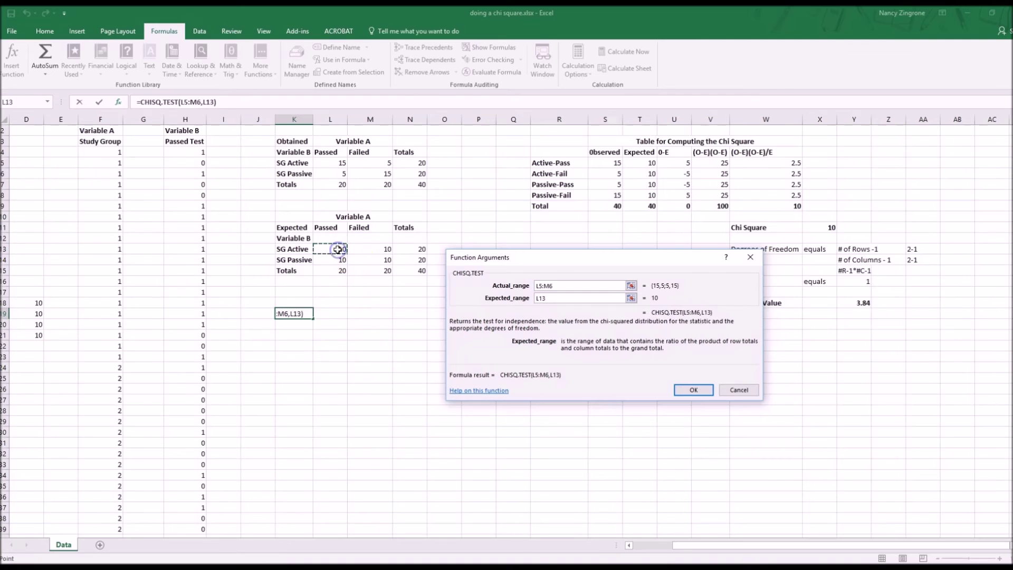
{"action": "key", "text": "shift+Right"}
{"action": "key", "text": "shift+Down"}
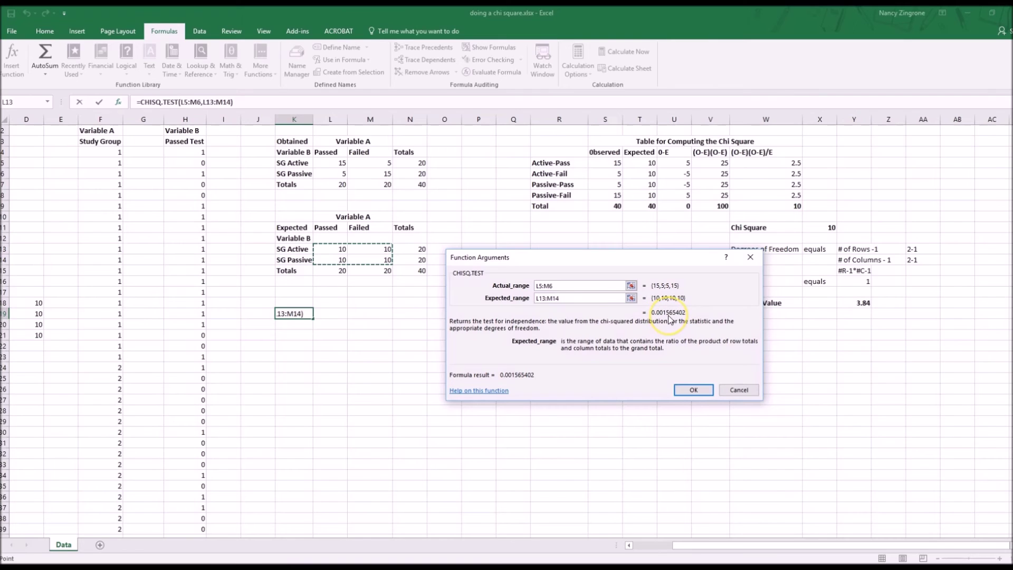
Commit =CHISQ.TEST(L5:M6,L13:M14) in K19 returning 0.0015654, leaving K20 empty
{"action": "left_click", "coordinate": [693, 389]}
{"action": "key", "text": "Return"}
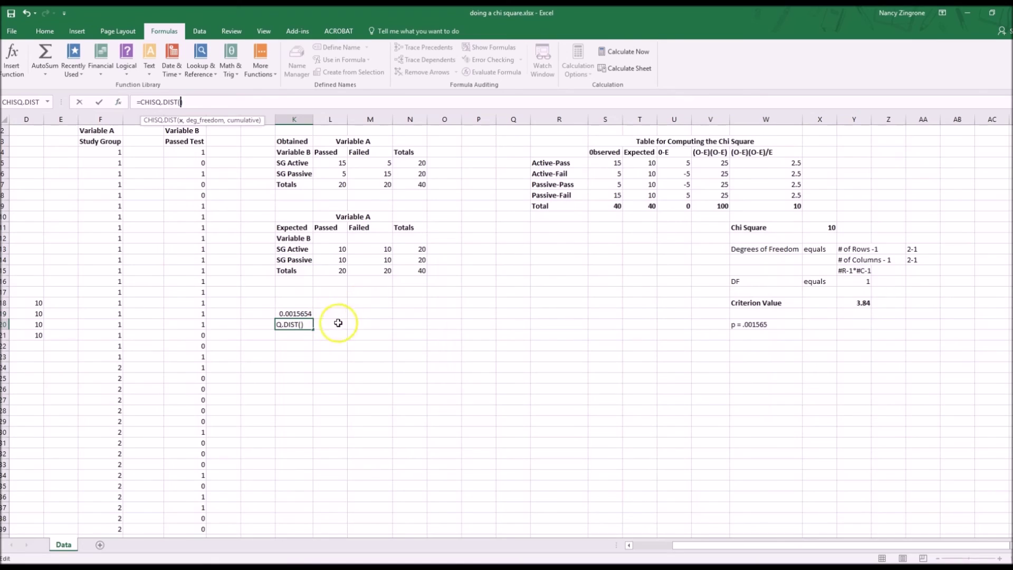
{"action": "type", "text": "=CHISQ.DIST()"}
{"action": "key", "text": "BackSpace"}
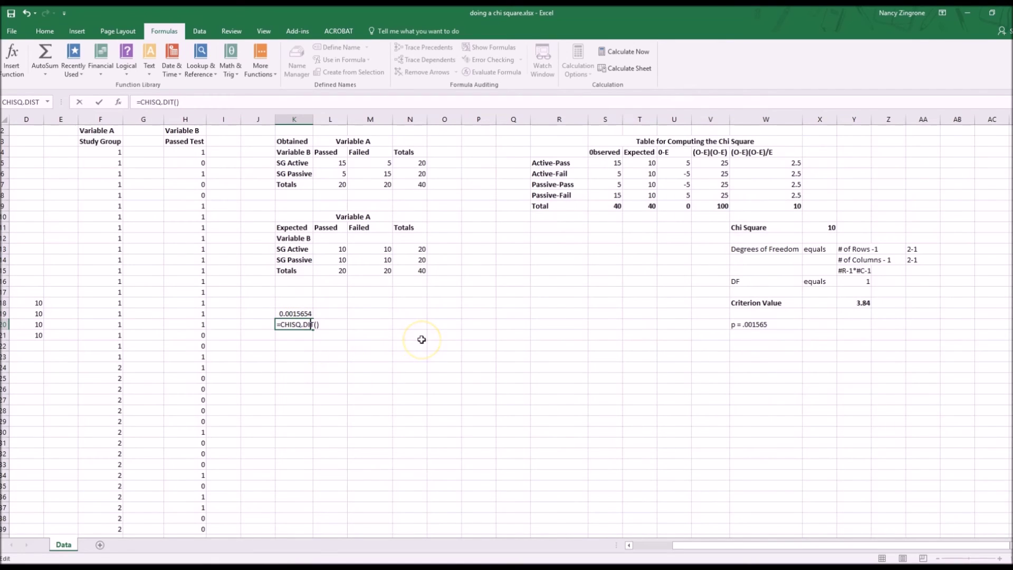
{"action": "key", "text": "BackSpace"}
{"action": "key", "text": "BackSpace"}
{"action": "key", "text": "BackSpace"}
{"action": "key", "text": "BackSpace"}
{"action": "key", "text": "BackSpace"}
{"action": "key", "text": "BackSpace"}
{"action": "key", "text": "BackSpace"}
{"action": "key", "text": "BackSpace"}
{"action": "key", "text": "BackSpace"}
{"action": "key", "text": "BackSpace"}
{"action": "key", "text": "BackSpace"}
{"action": "key", "text": "BackSpace"}
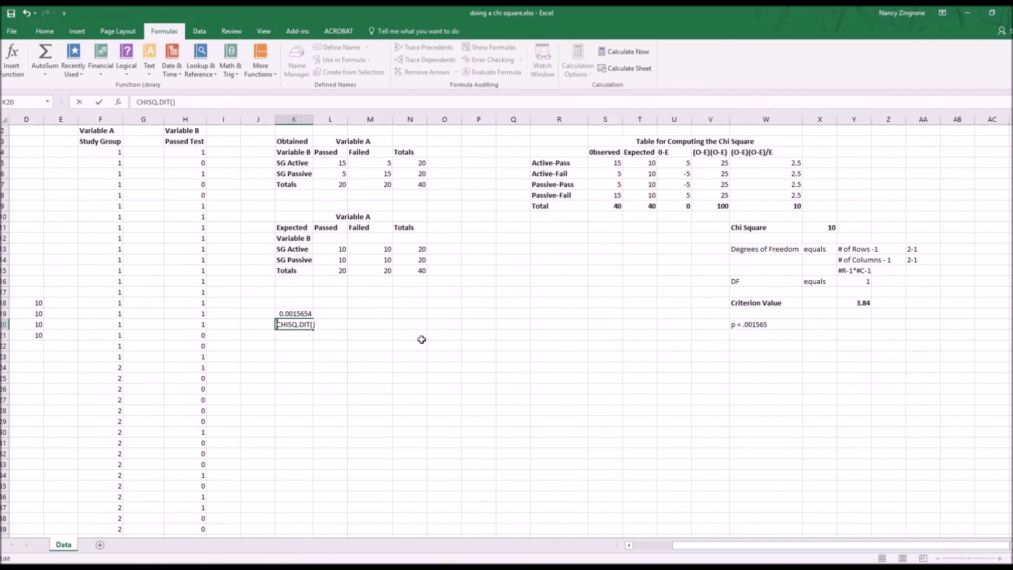
{"action": "key", "text": "Return"}
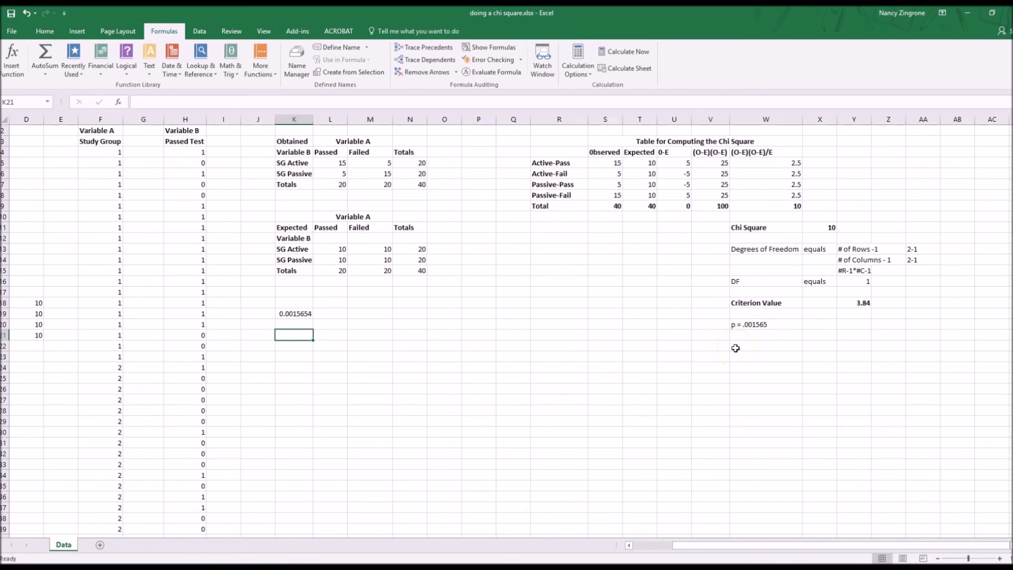
{"action": "left_click", "coordinate": [295, 315]}
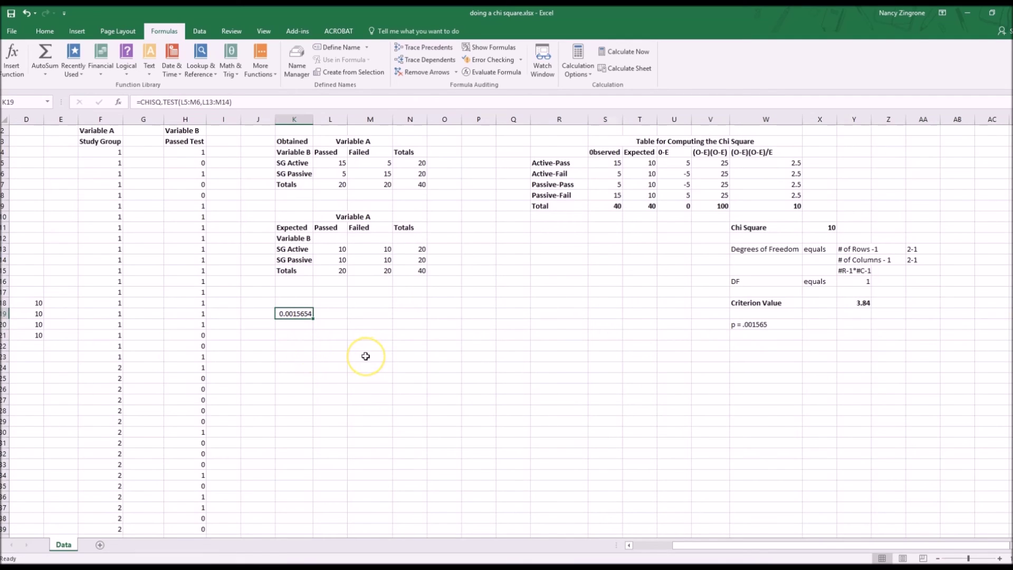